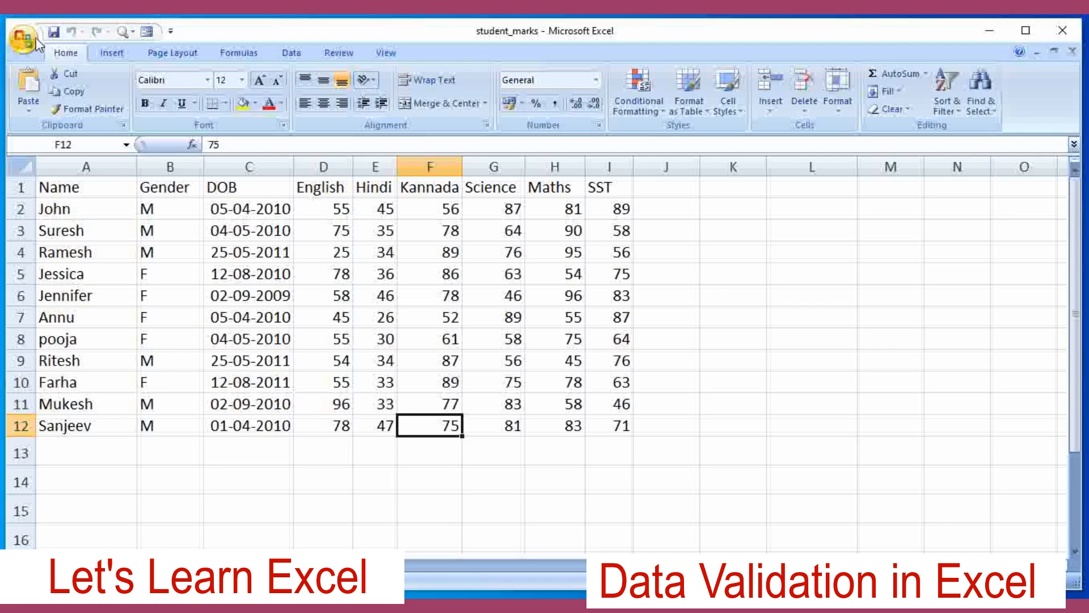
Start a data validation rule for the whole Hindi column that allows only whole numbers
left_click(376, 167)
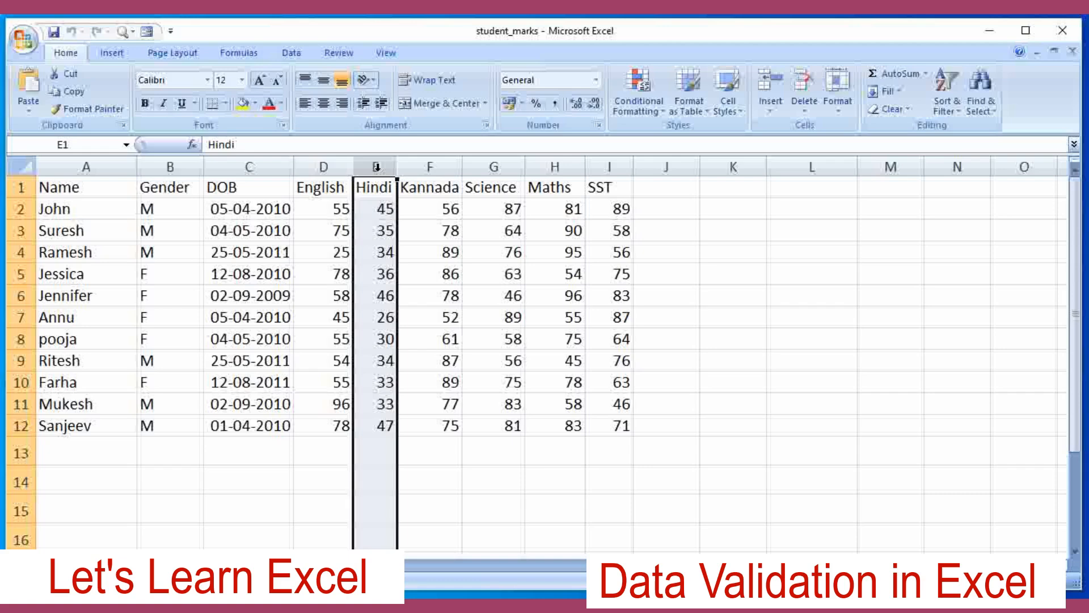
left_click(290, 54)
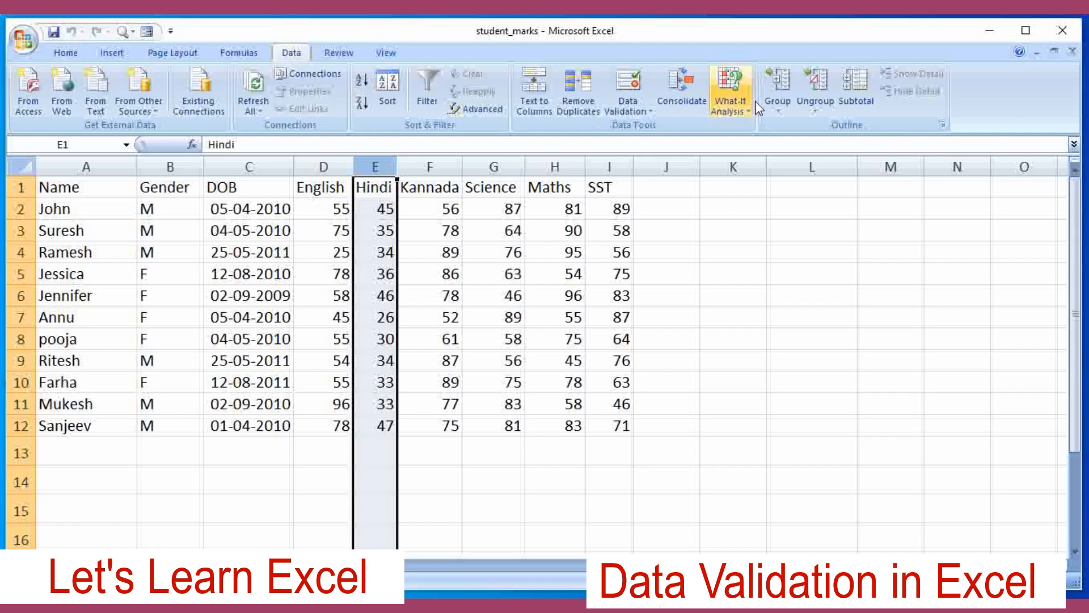
left_click(633, 110)
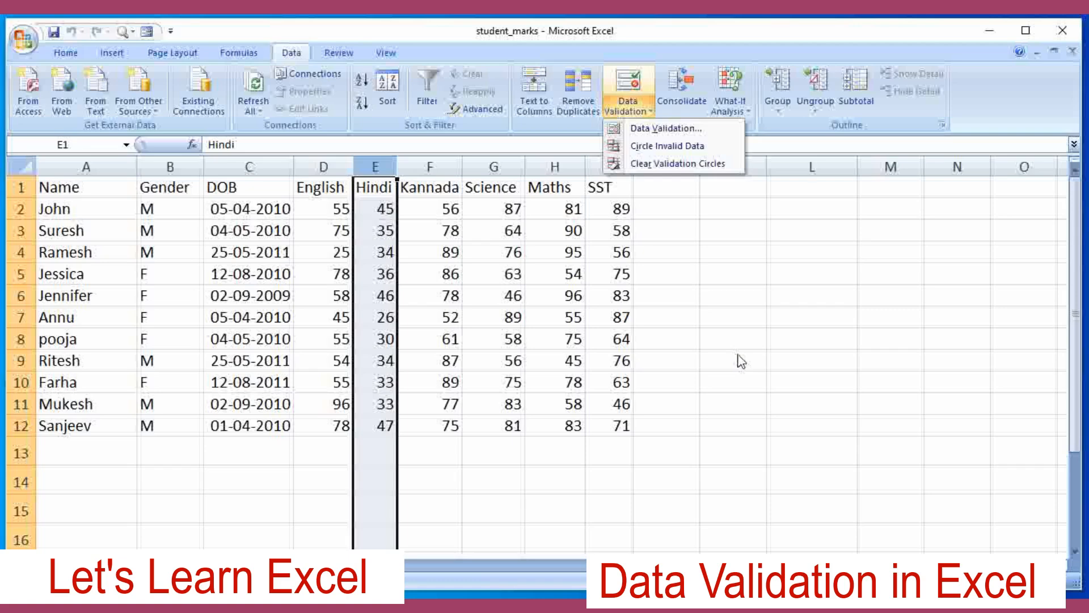
left_click(669, 130)
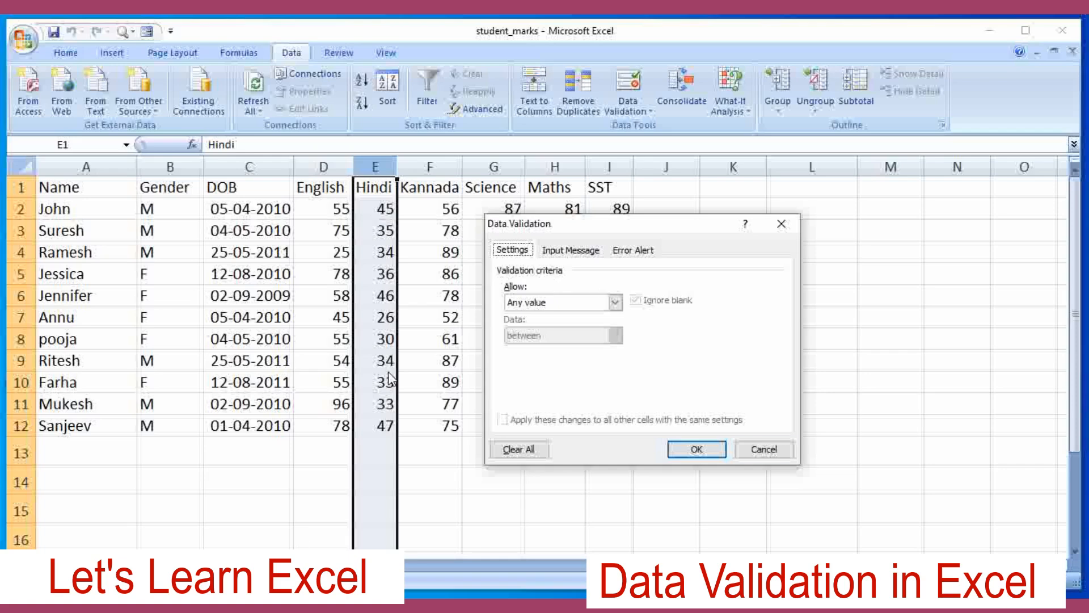
left_click(616, 303)
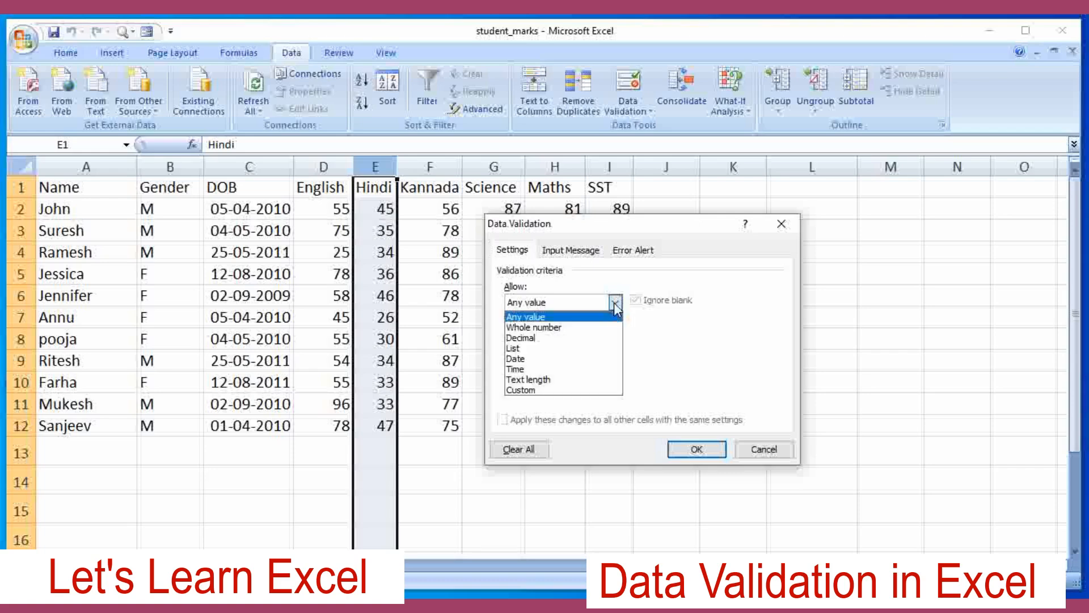
left_click(542, 369)
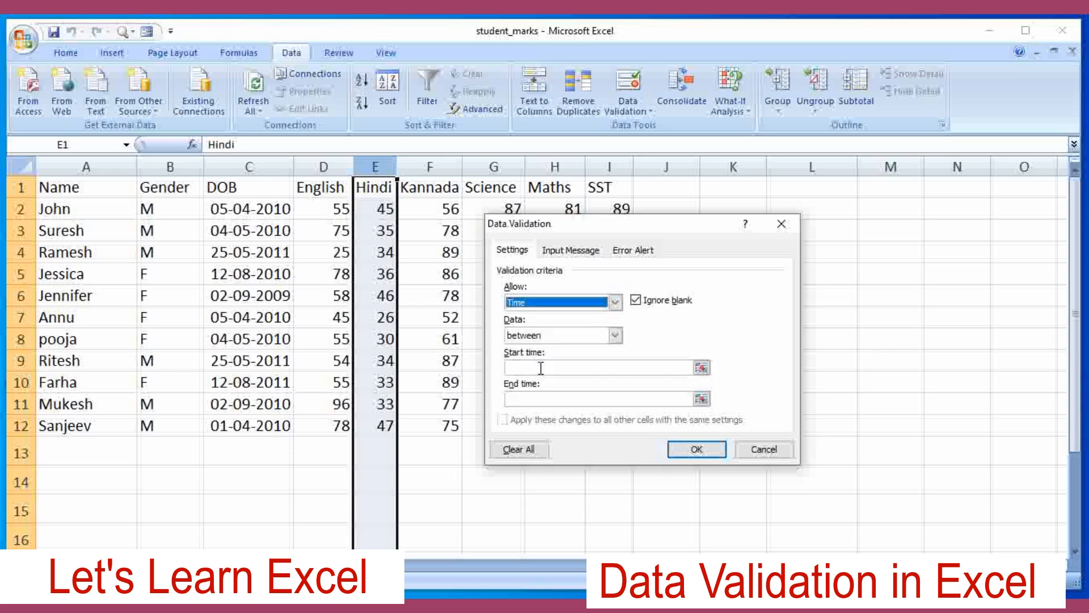
left_click(613, 304)
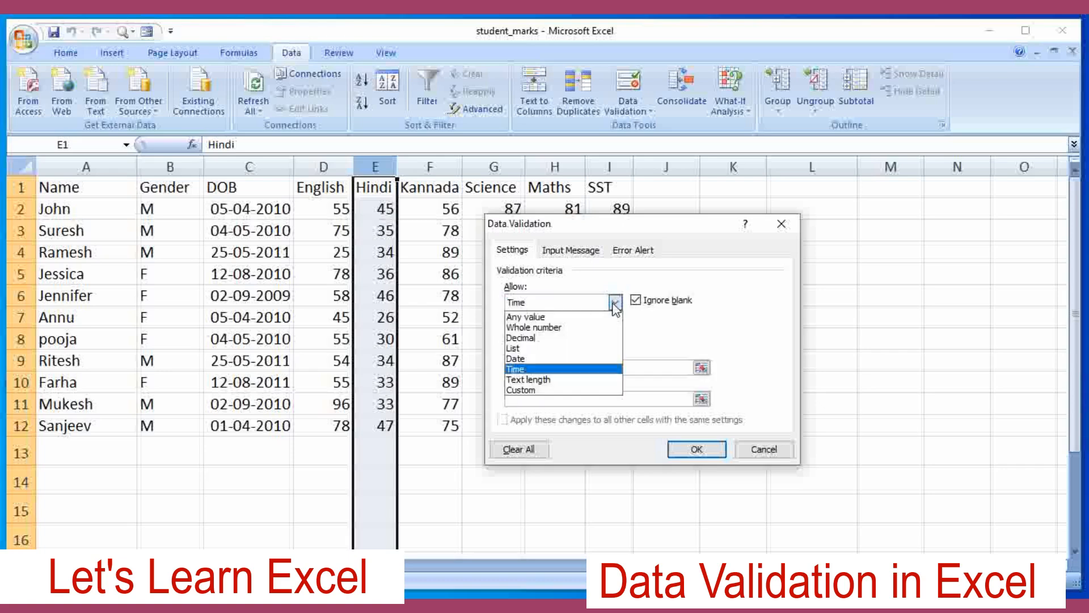
left_click(533, 327)
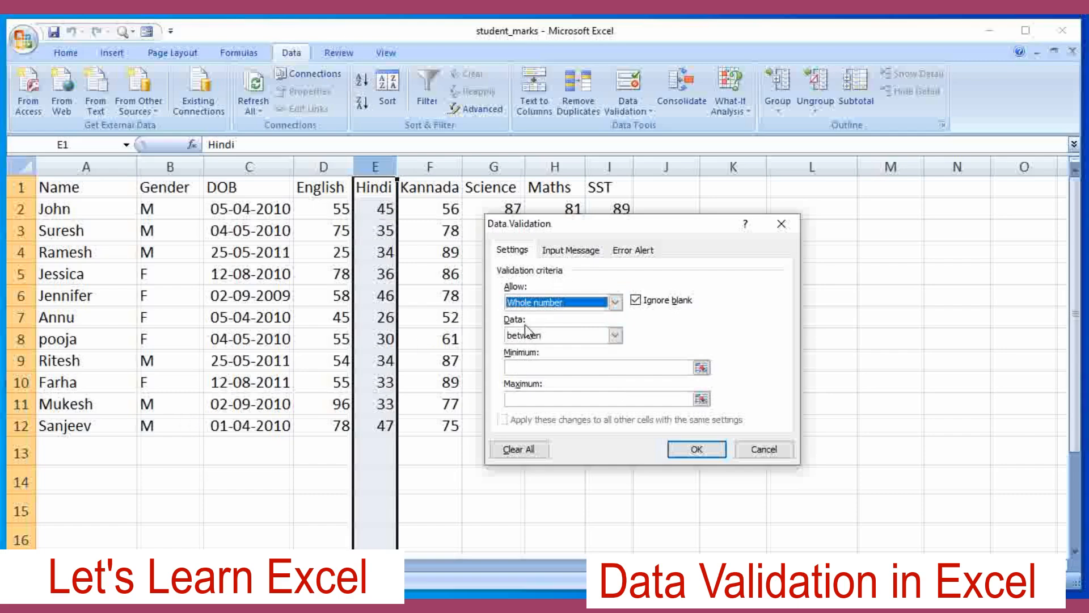
Restrict the allowed whole numbers to between a minimum of 0 and a maximum of 50
left_click(615, 336)
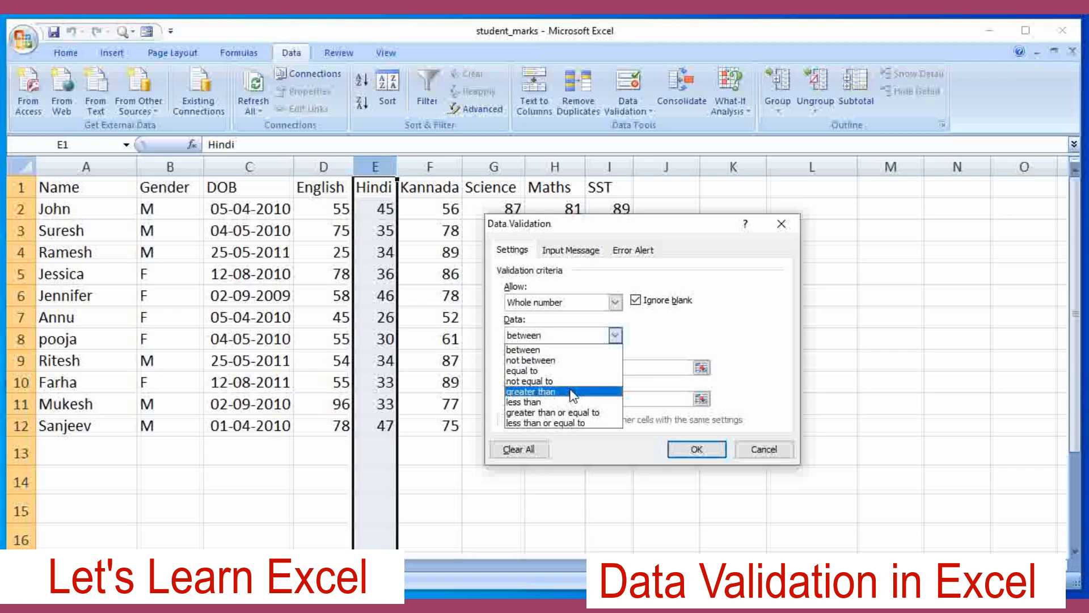
left_click(533, 352)
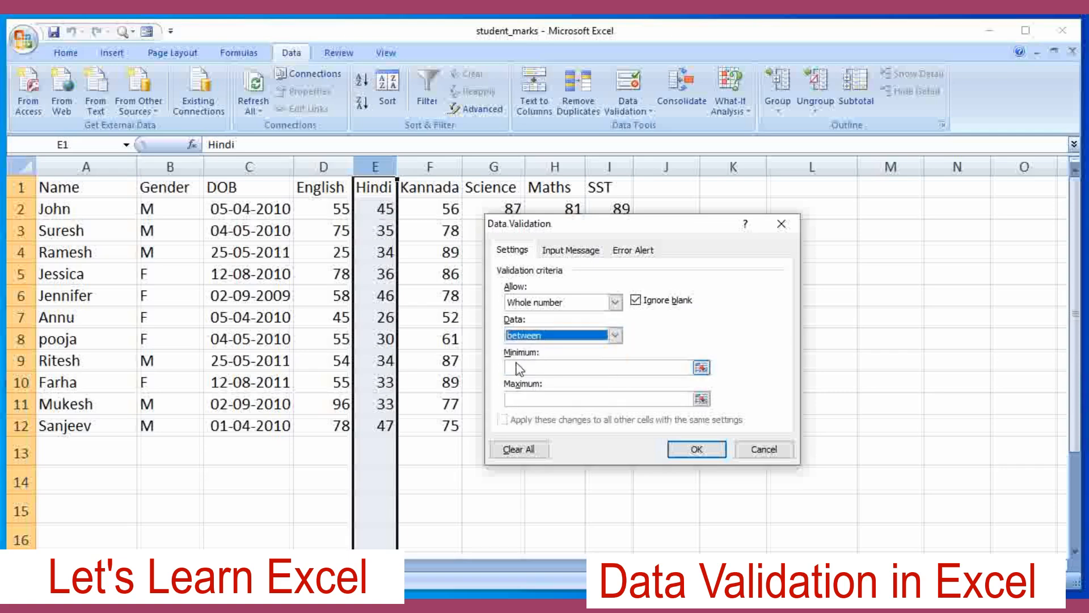
left_click(543, 366)
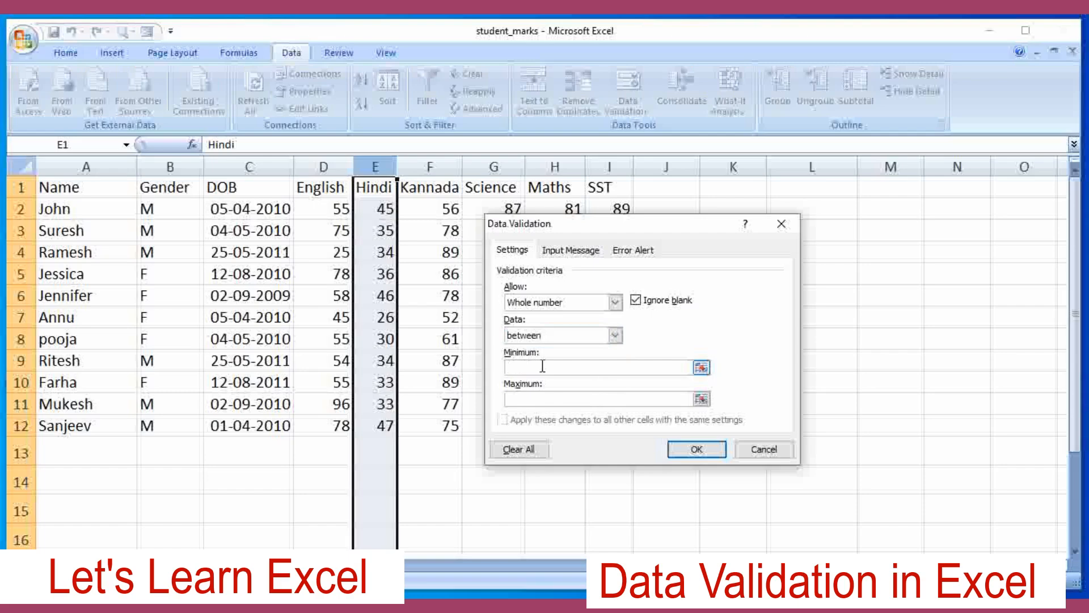
type("0")
left_click(526, 398)
type("50")
Add an input message titled "Note" with the text "Marks between 0 and 50" to the validation rule
left_click(566, 256)
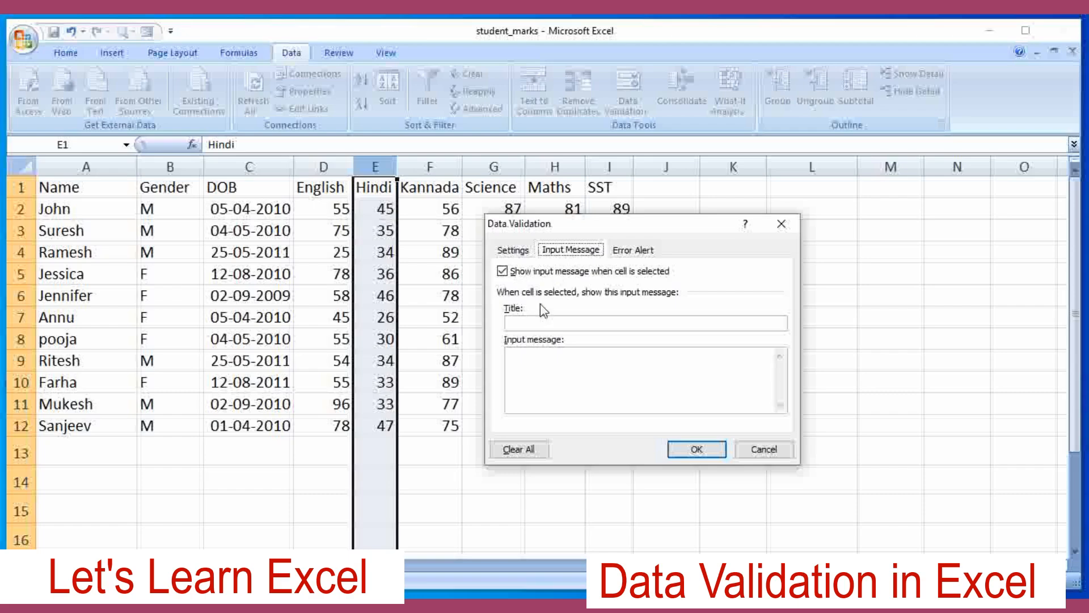
left_click(525, 324)
type("No")
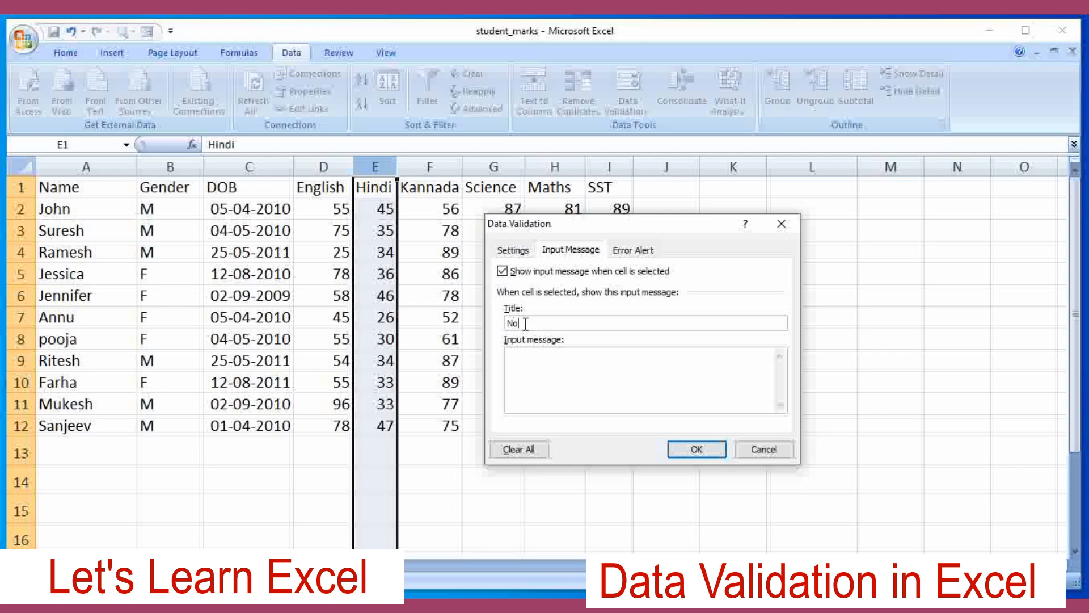
type("te")
left_click(532, 355)
type("Marks between 0 and 50")
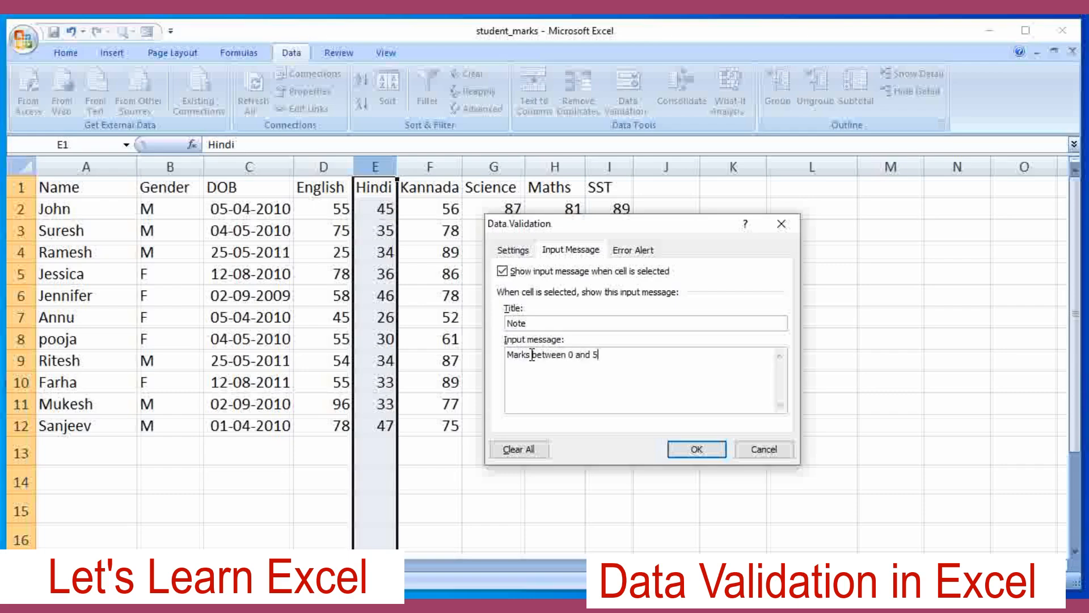
Add a Stop error alert titled "Error" with the message "should be between 0 and 50" and apply the validation rule
left_click(631, 253)
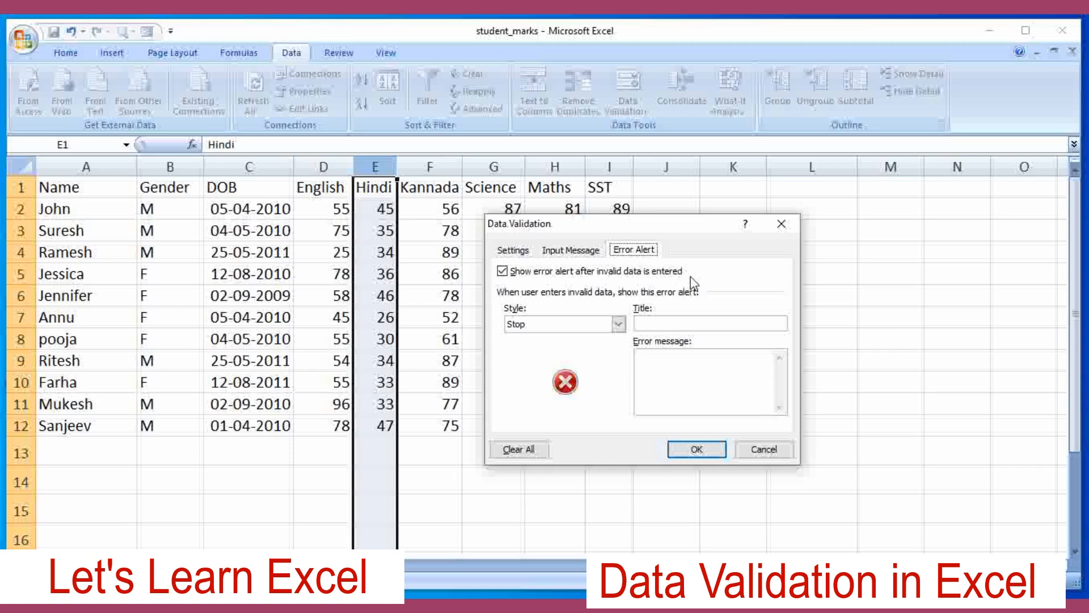
left_click(618, 324)
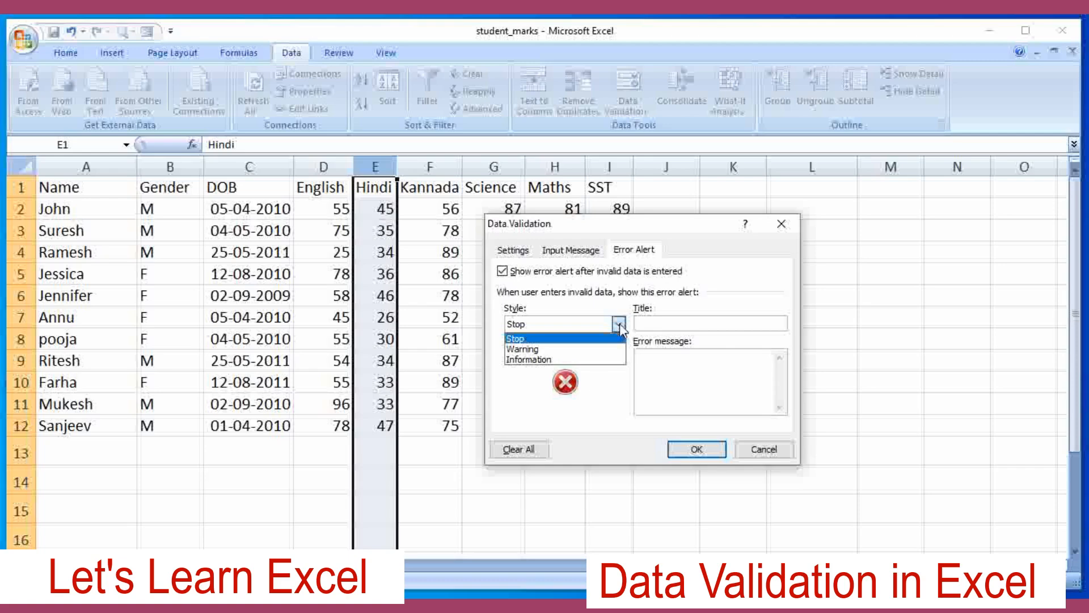
left_click(518, 342)
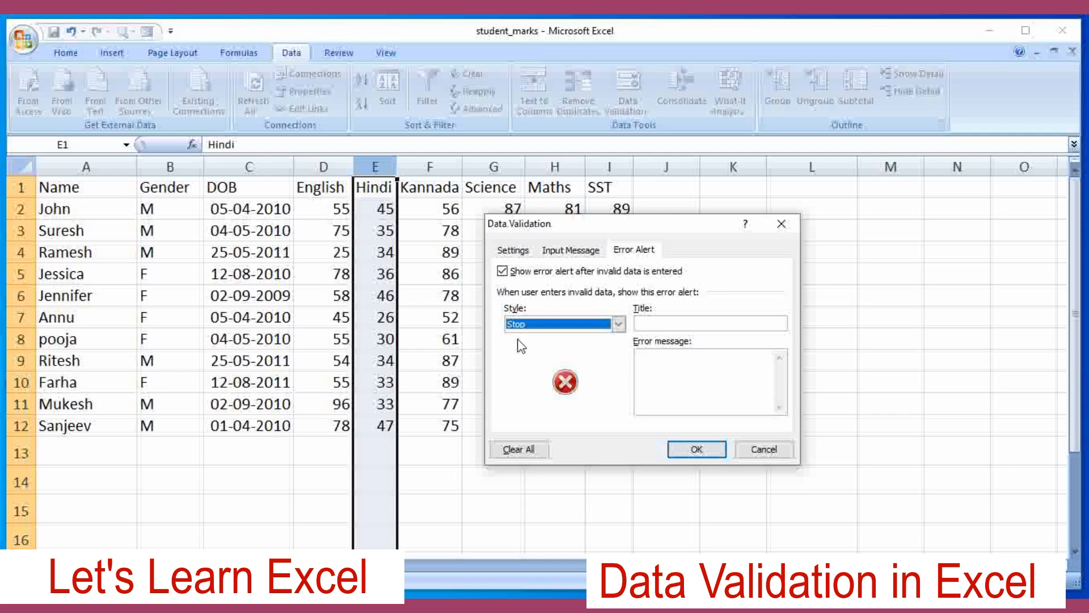
left_click(665, 324)
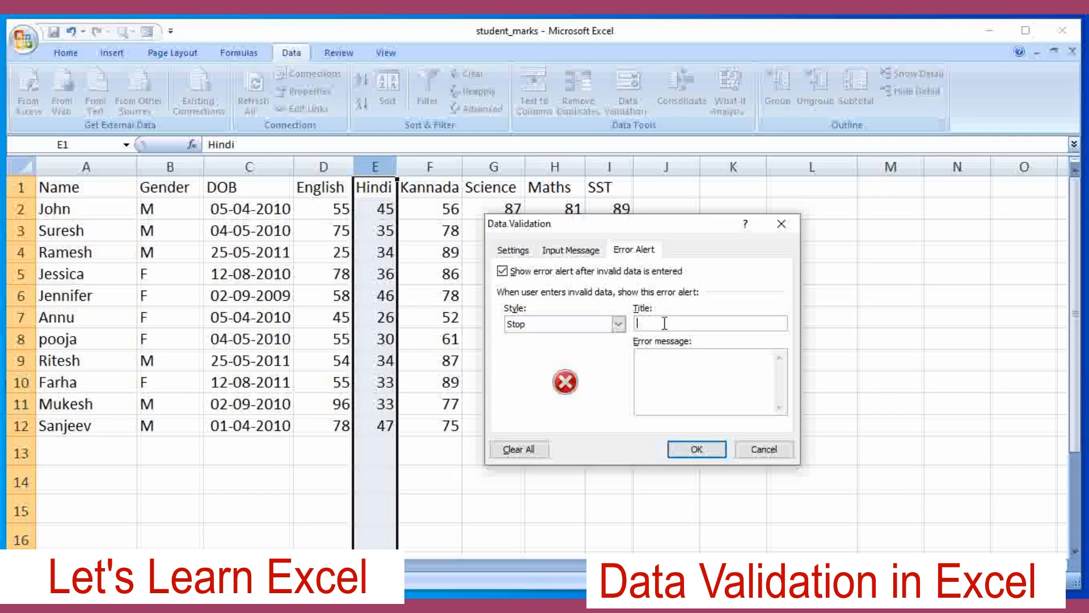
type("Error")
left_click(654, 358)
type("should be betwwe")
key("BackSpace")
key("BackSpace")
type("een 0 and 50")
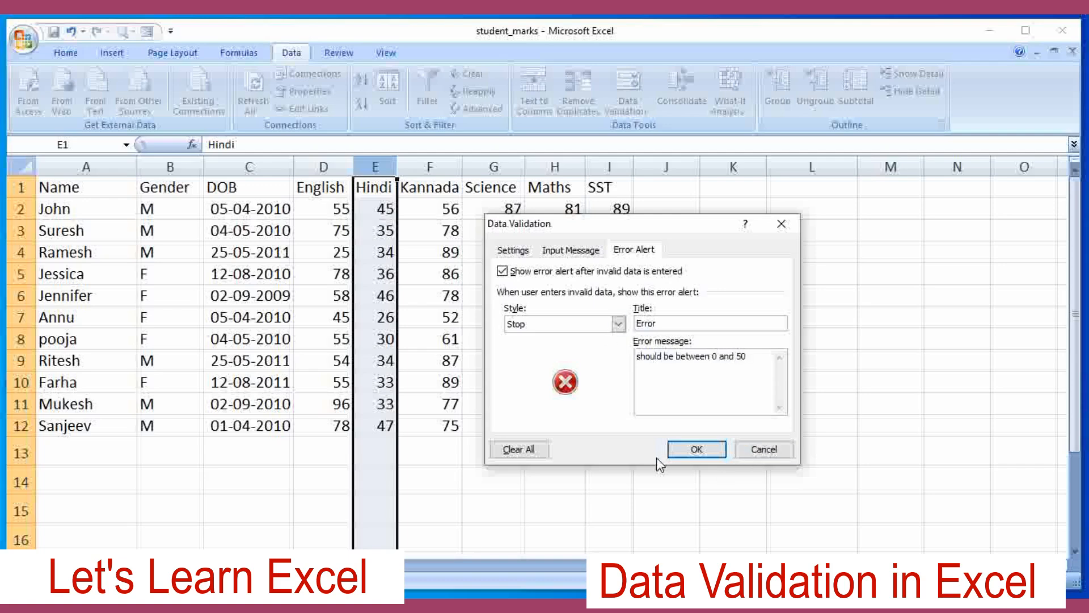
left_click(697, 449)
Check the input message that the Hindi column displays when it is selected
key("Right")
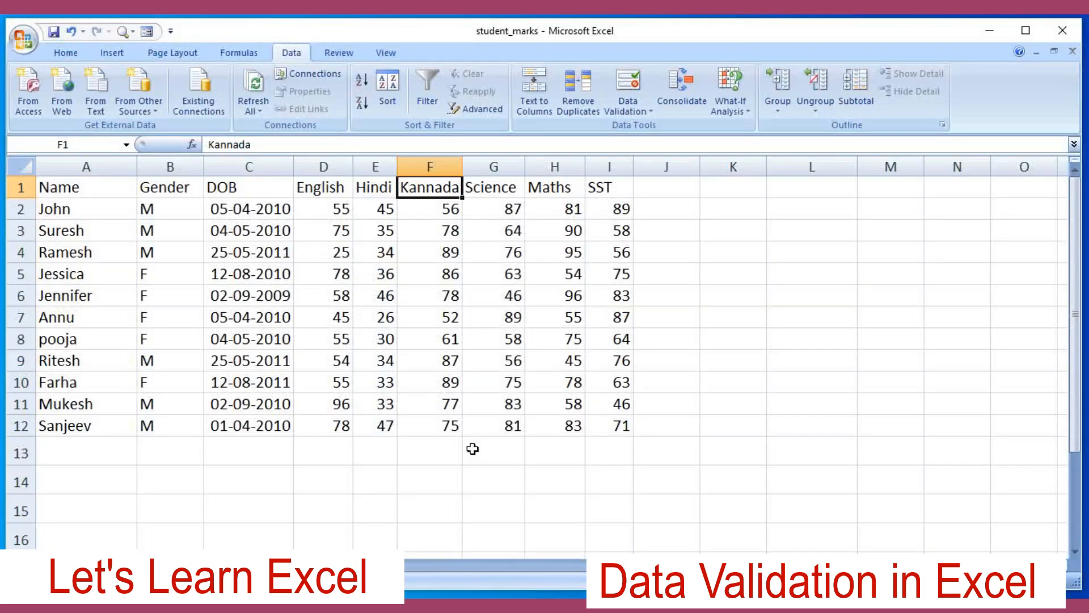
left_click(374, 165)
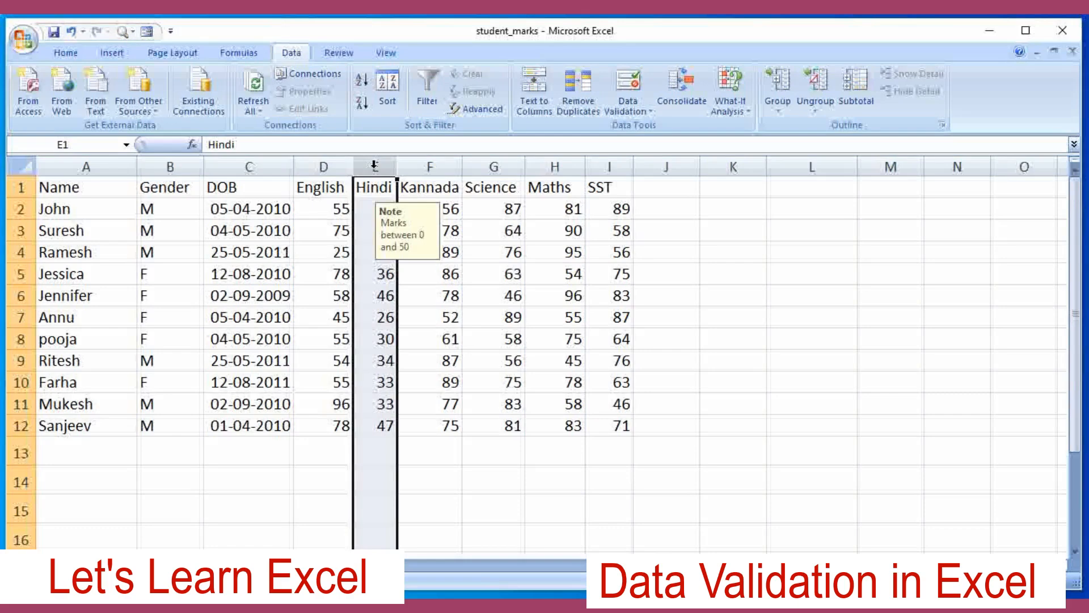
left_click(513, 381)
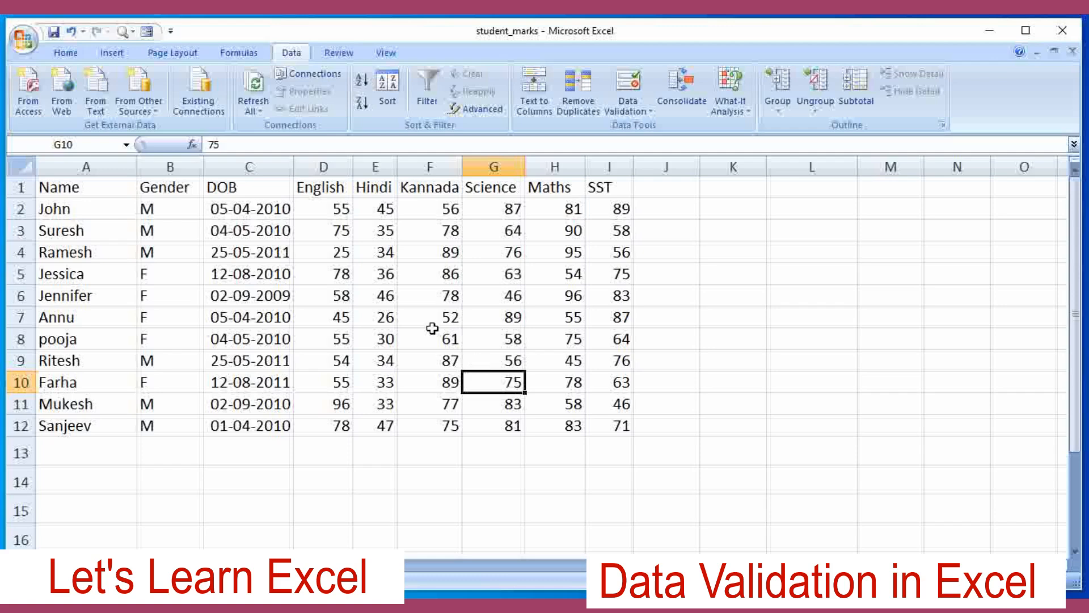
Test the rule with a permitted mark by entering 18 in cell E4 of the Hindi column
left_click(373, 256)
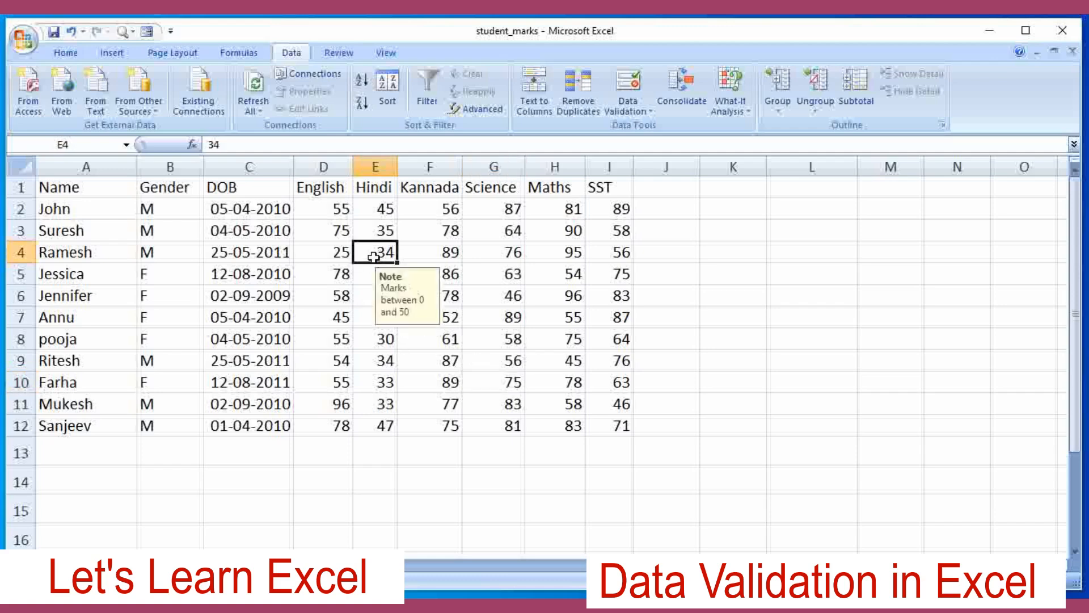
type("18")
key("Tab")
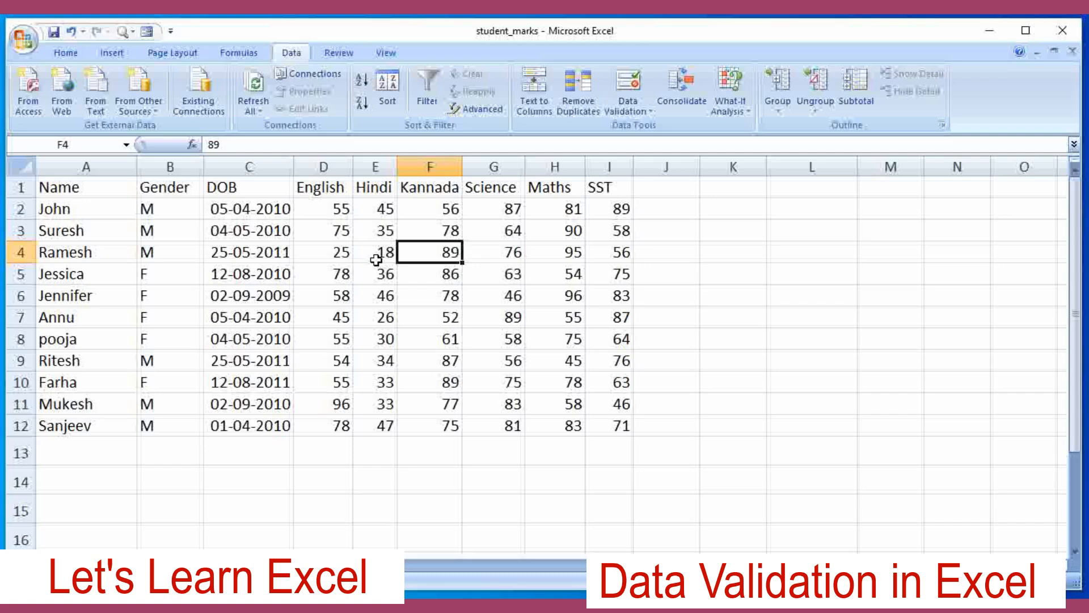
Try to enter the out-of-range mark 55 in cell E4 of the Hindi column
left_click(375, 255)
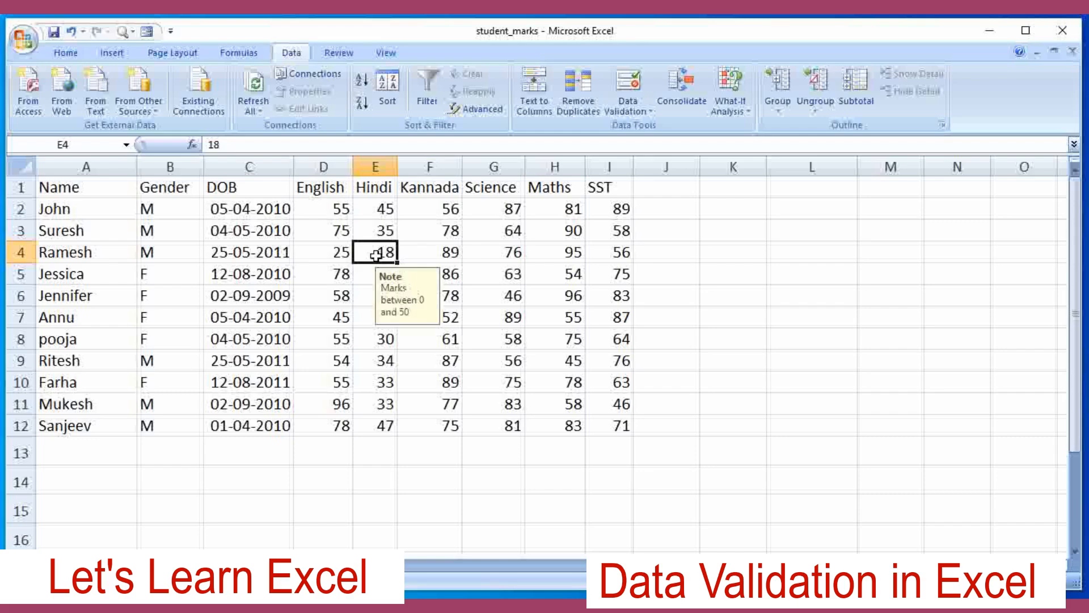
type("55")
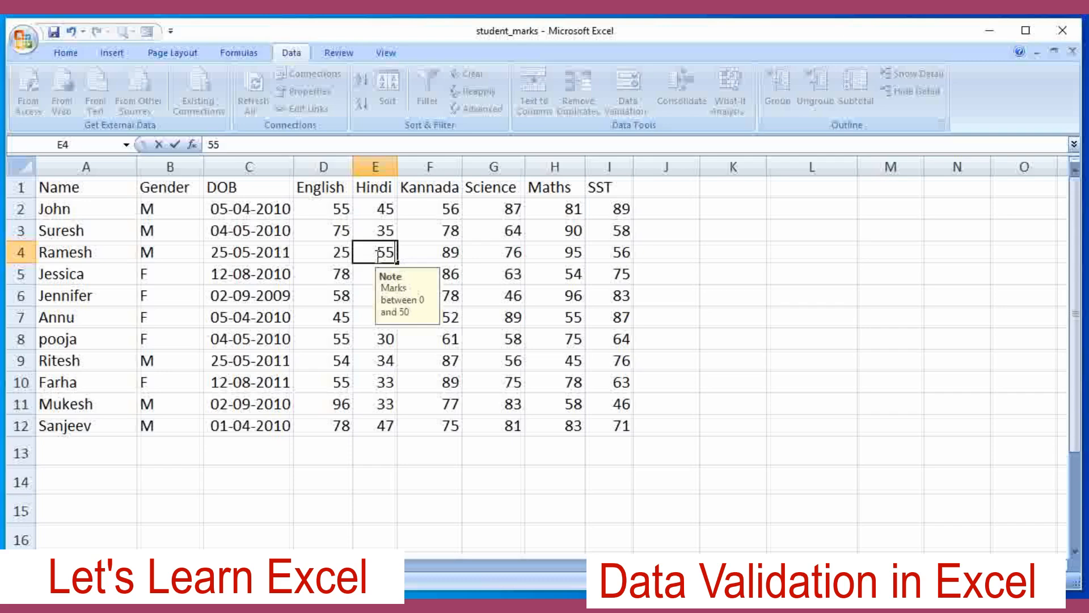
key("Return")
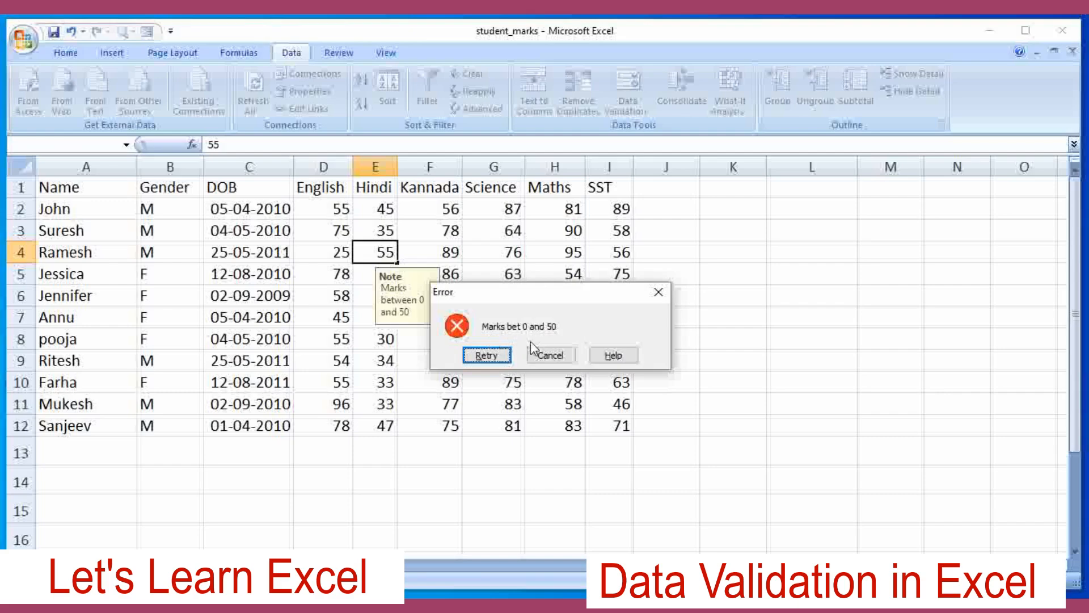
Retry the rejected entry in cell E4 with the mark 45
left_click(494, 358)
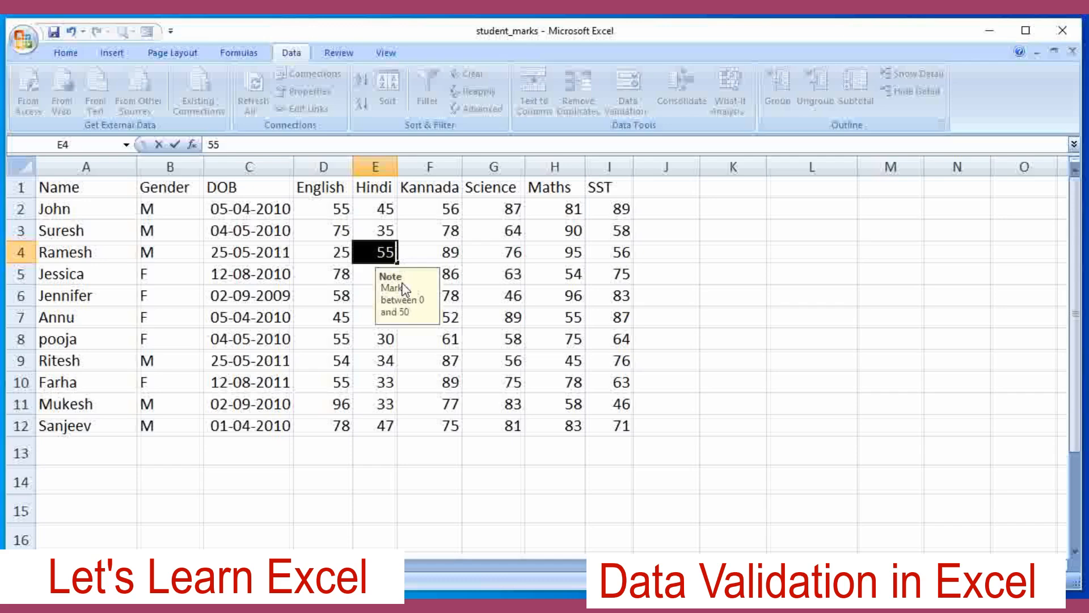
type("45")
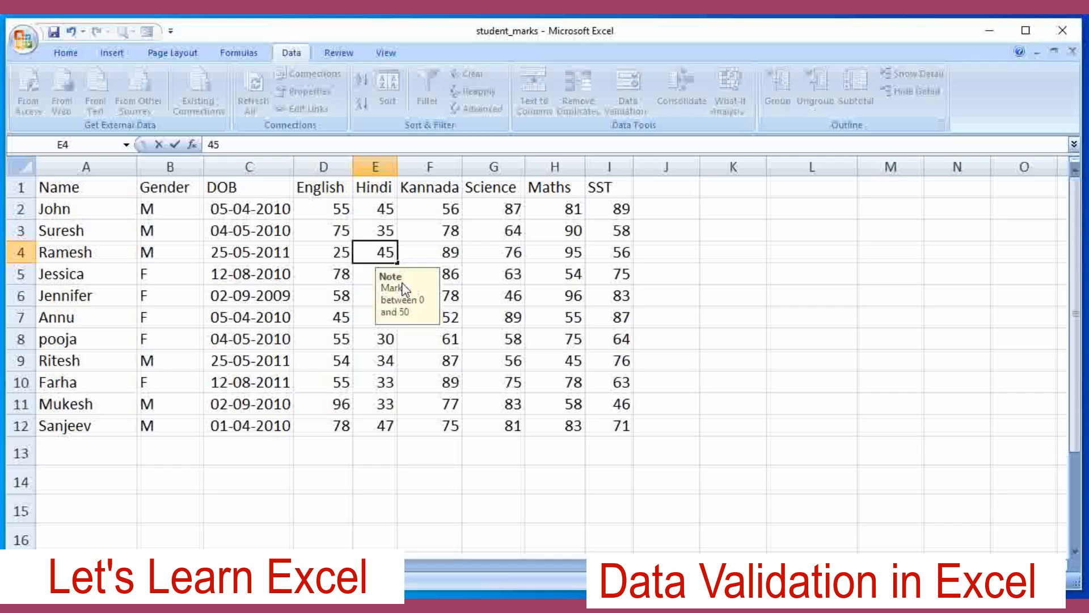
key("Right")
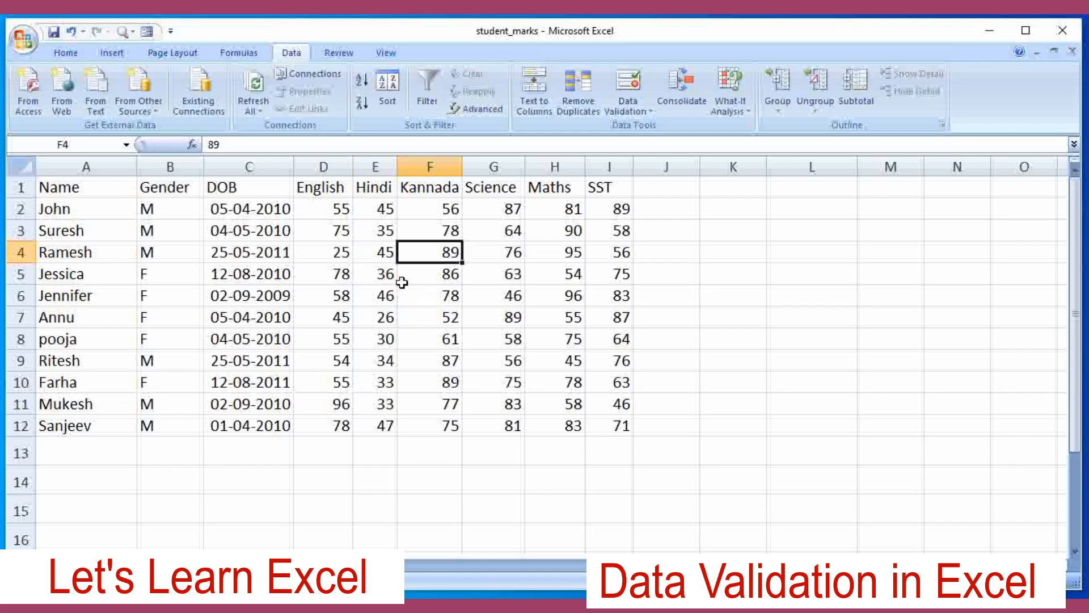
key("Right")
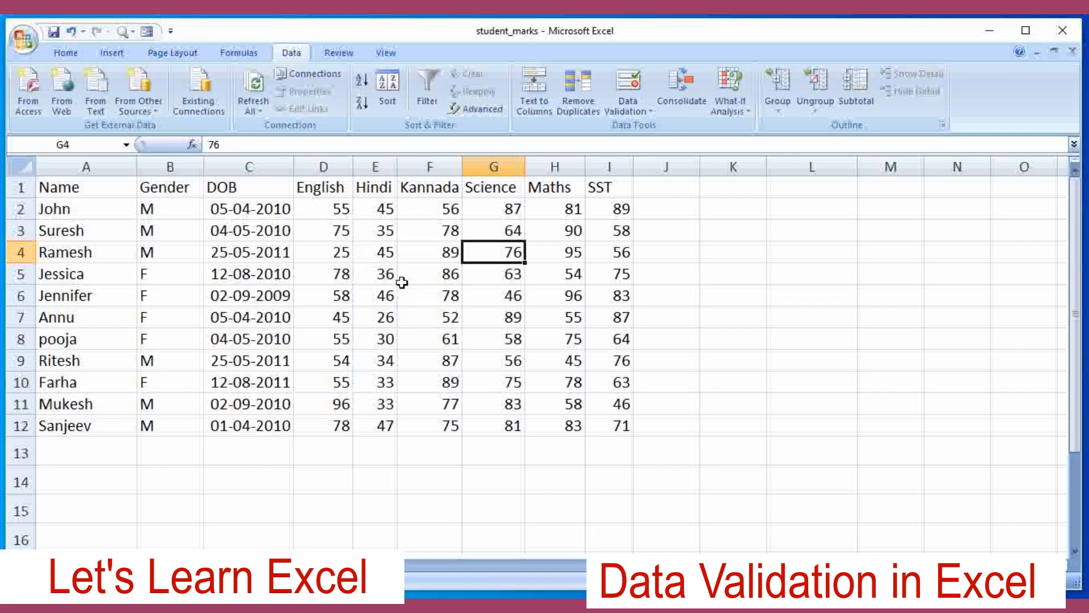
key("Down")
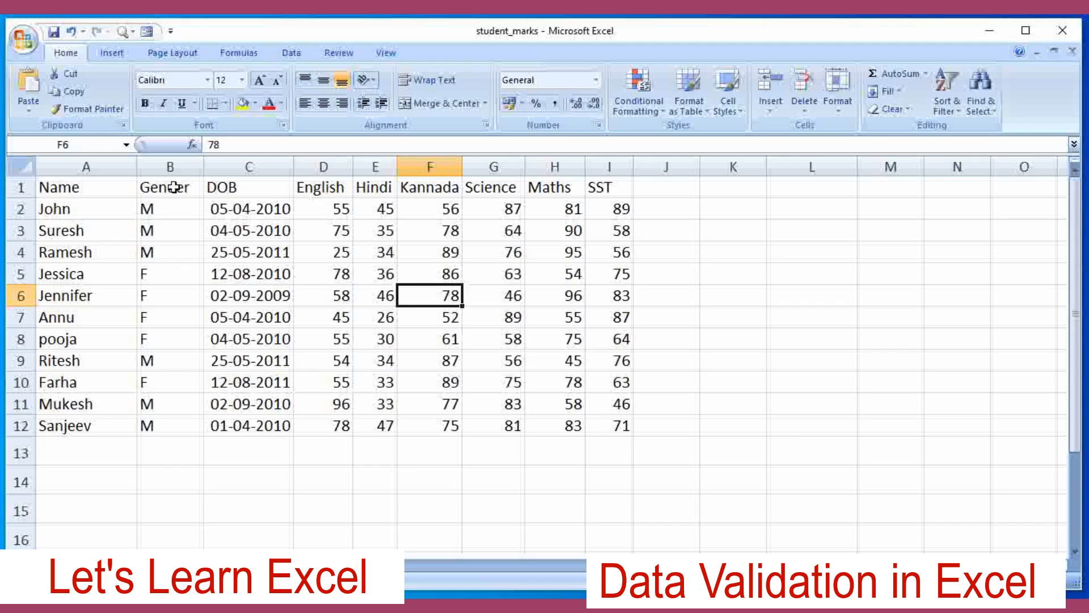
Insert a blank column between the Name and Gender columns and select its header cell B1
right_click(170, 165)
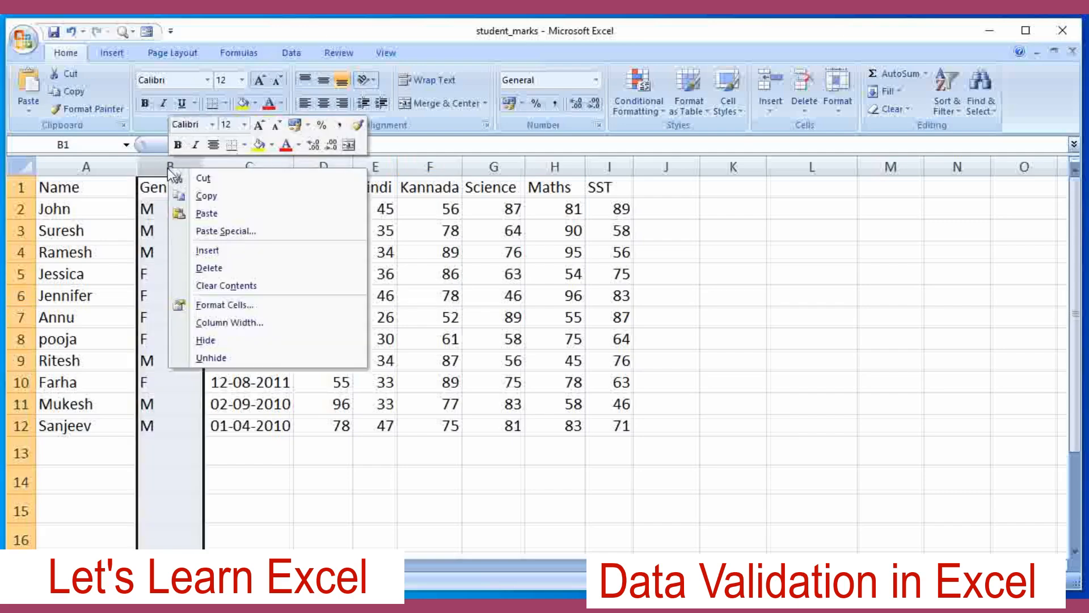
left_click(206, 251)
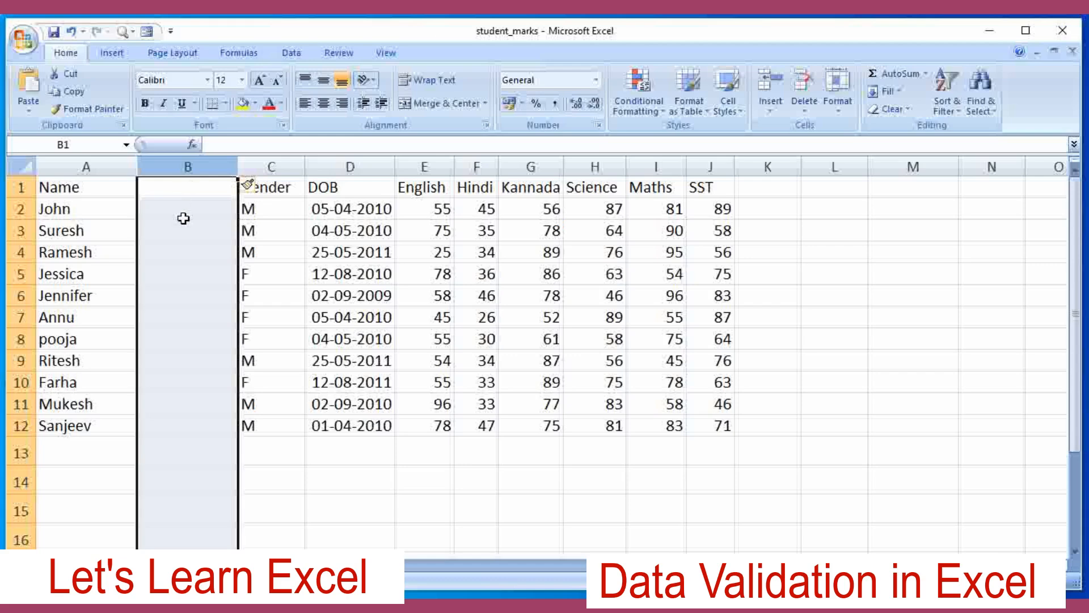
left_click(184, 189)
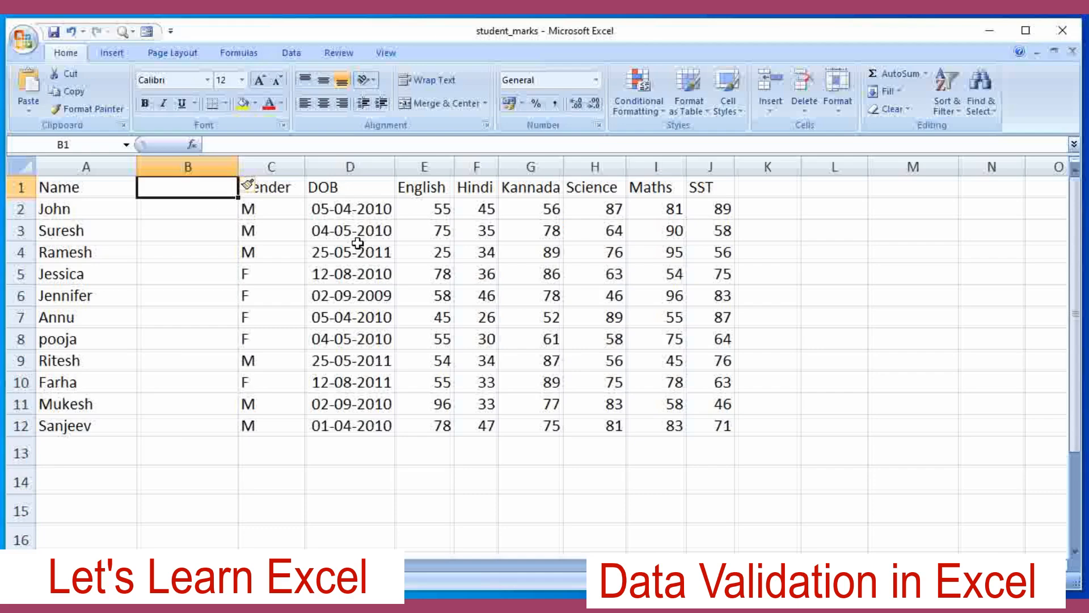
Enter the header Religion in cell B1 of the new column
type("RE")
key("BackSpace")
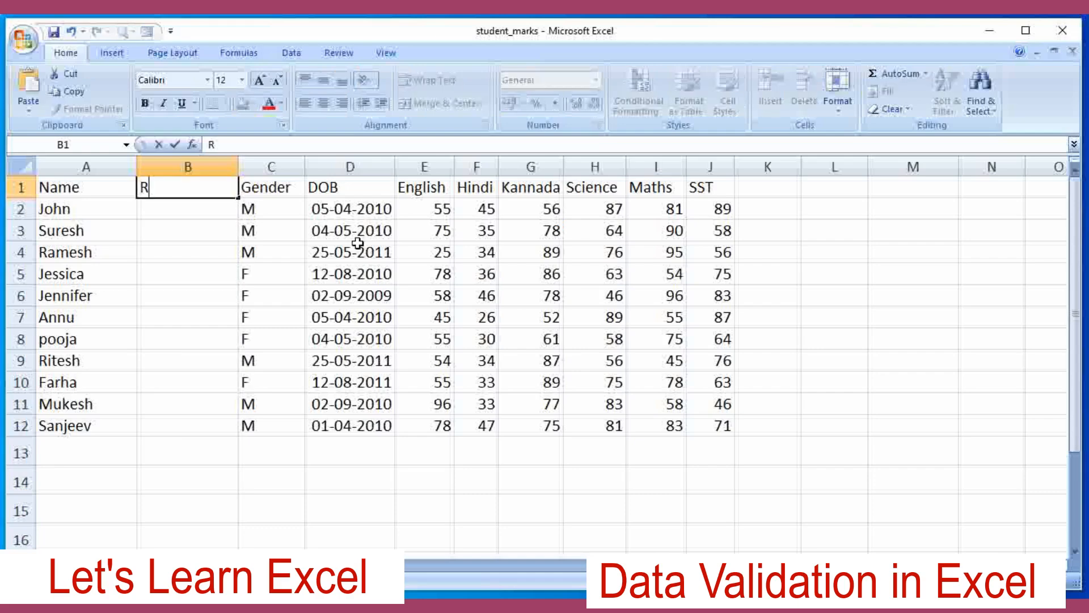
type("ELIGION")
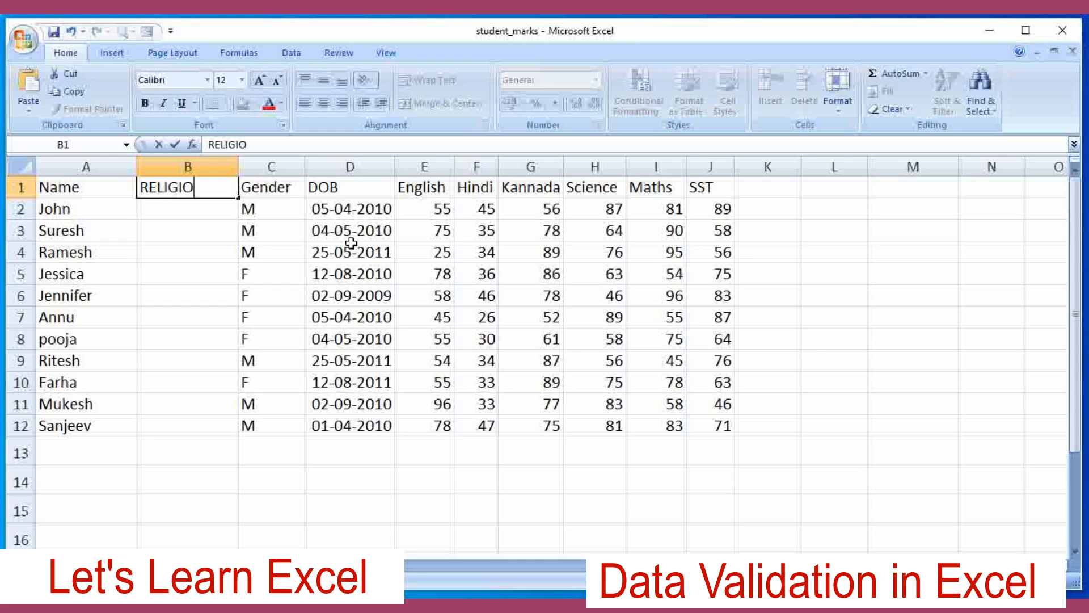
key("BackSpace")
key("BackSpace")
key("BackSpace")
key("BackSpace")
key("BackSpace")
key("BackSpace")
key("BackSpace")
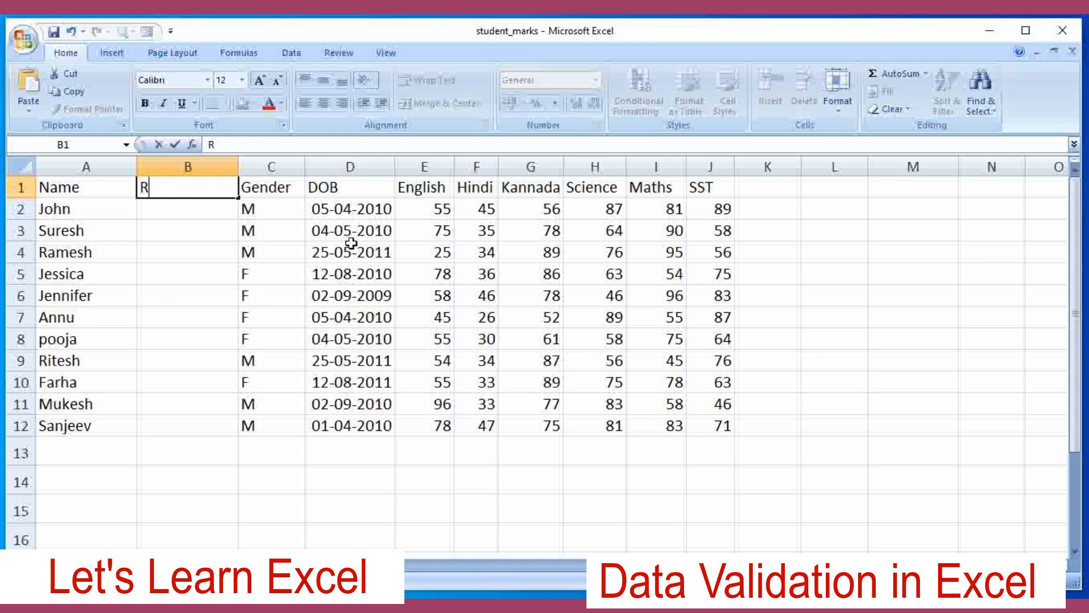
type("eligion")
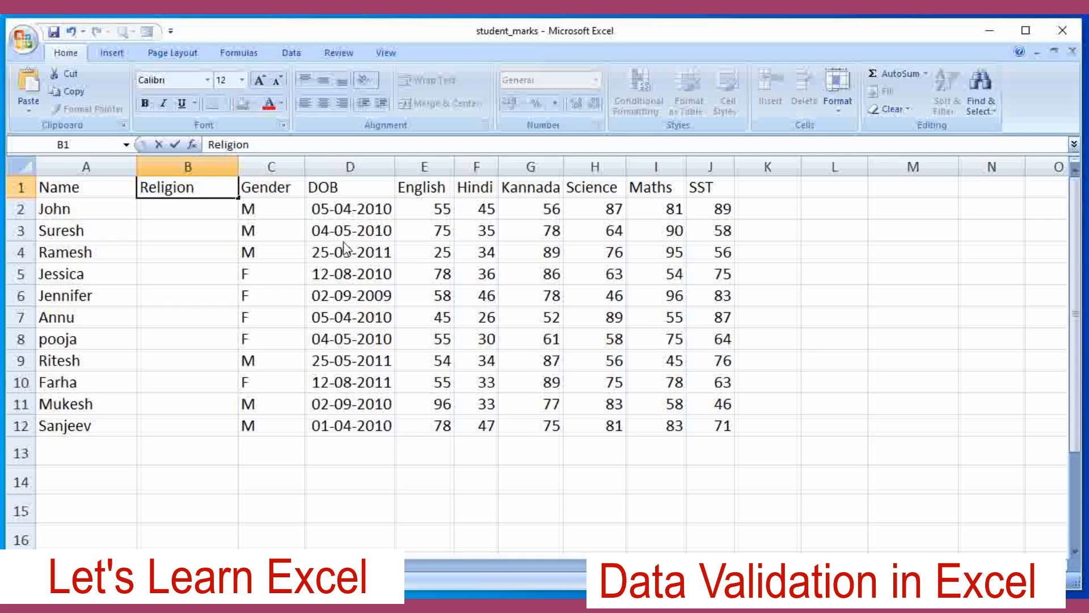
key("Return")
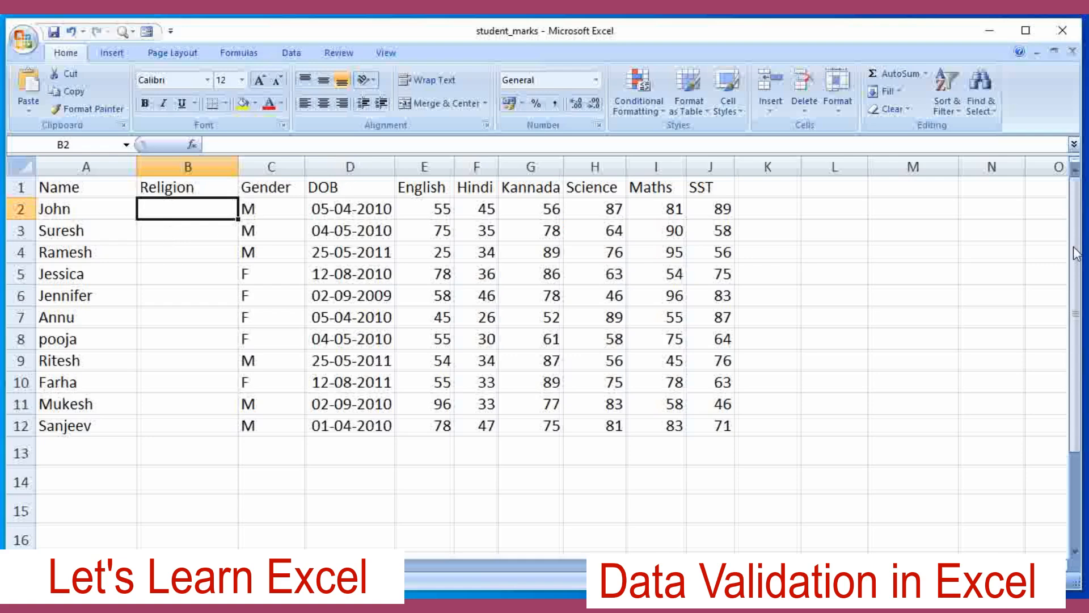
Start a list of religions away from the table with Hindu in cell M2 and Christian in cell M3
left_click(907, 213)
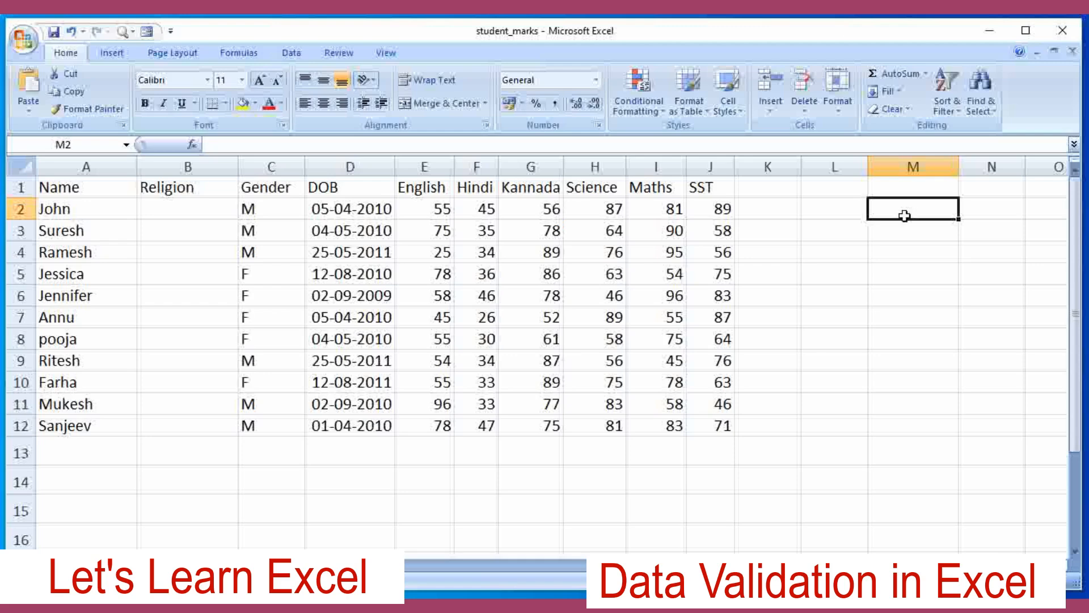
type("Hindu")
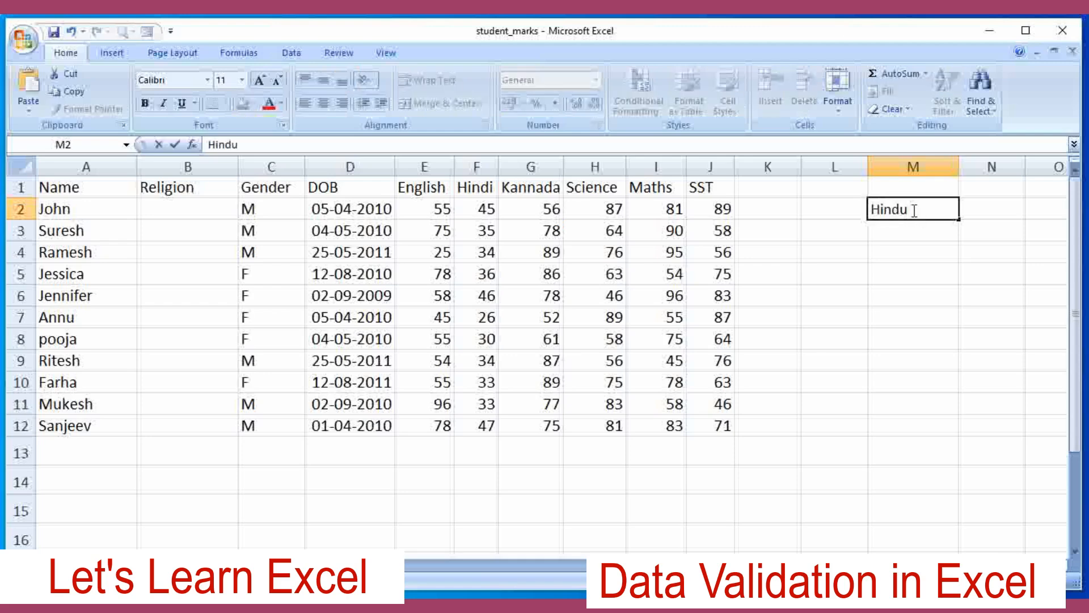
key("Return")
key("shift+Up")
type("r")
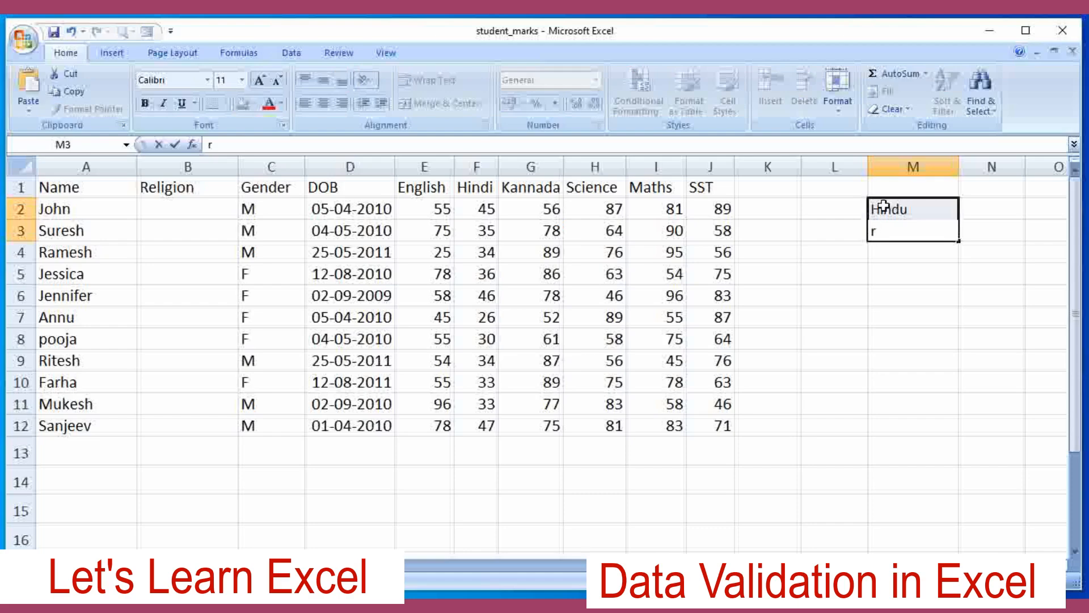
key("BackSpace")
type("Christian")
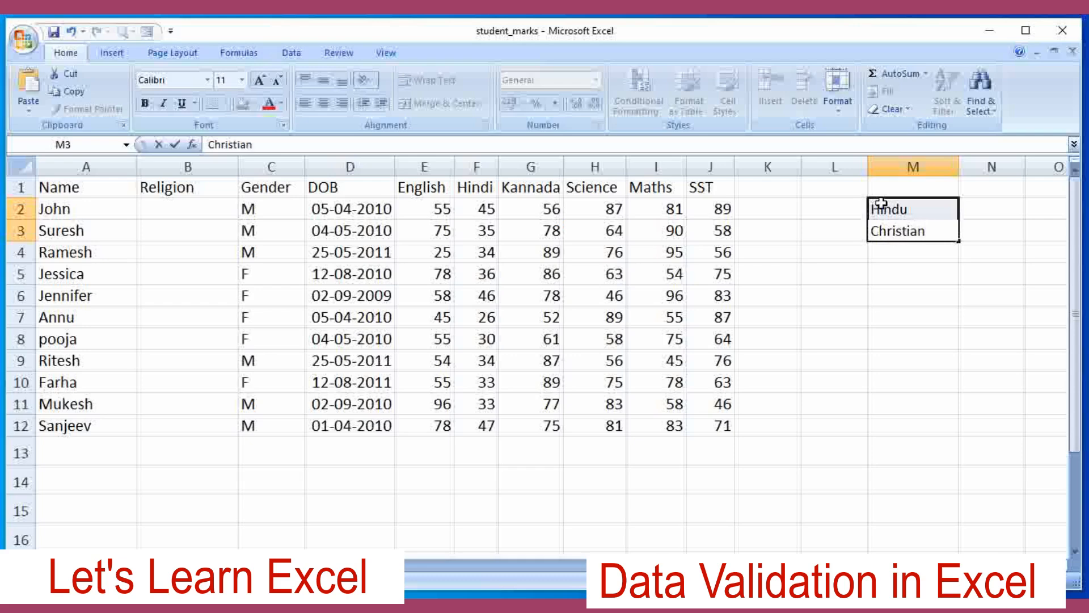
Complete the religion list with Jains, Sikhs and Muslims in cells M4 to M6, and return to cell M2
left_click(926, 255)
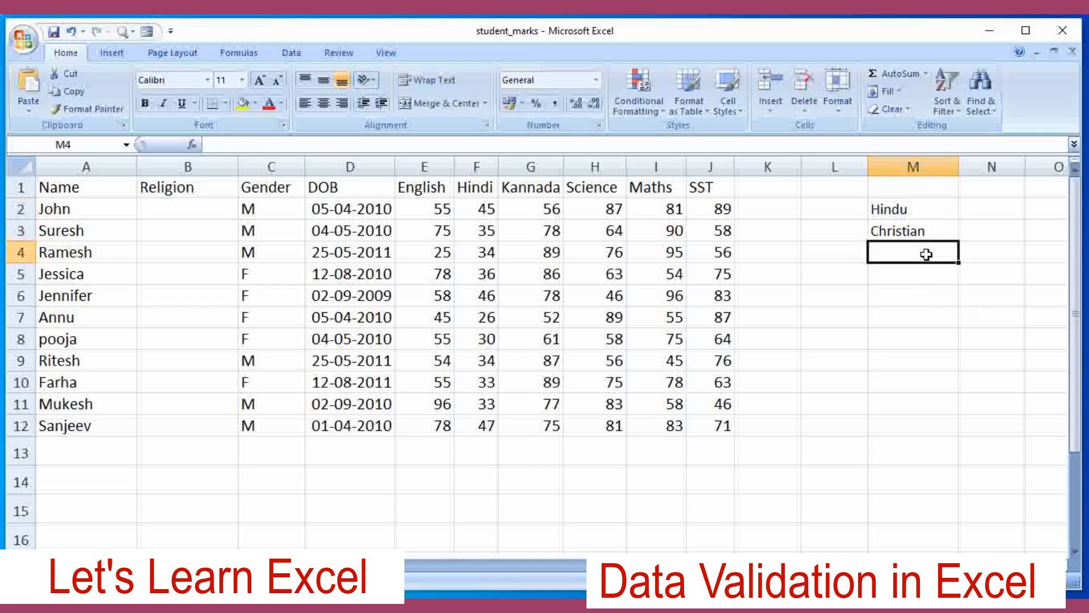
type("Jains")
key("Return")
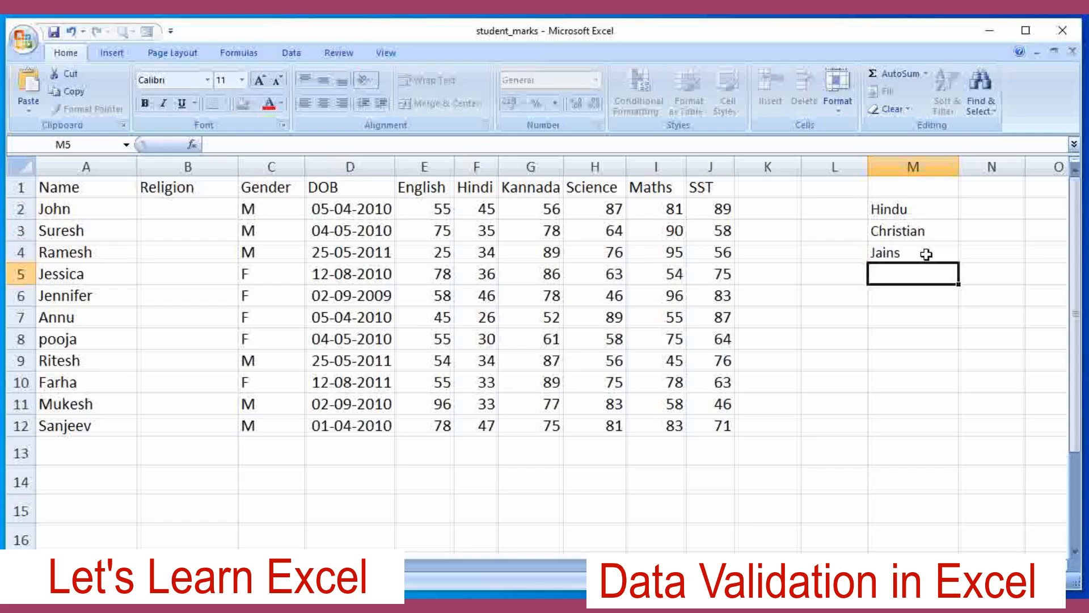
type("Sikhs")
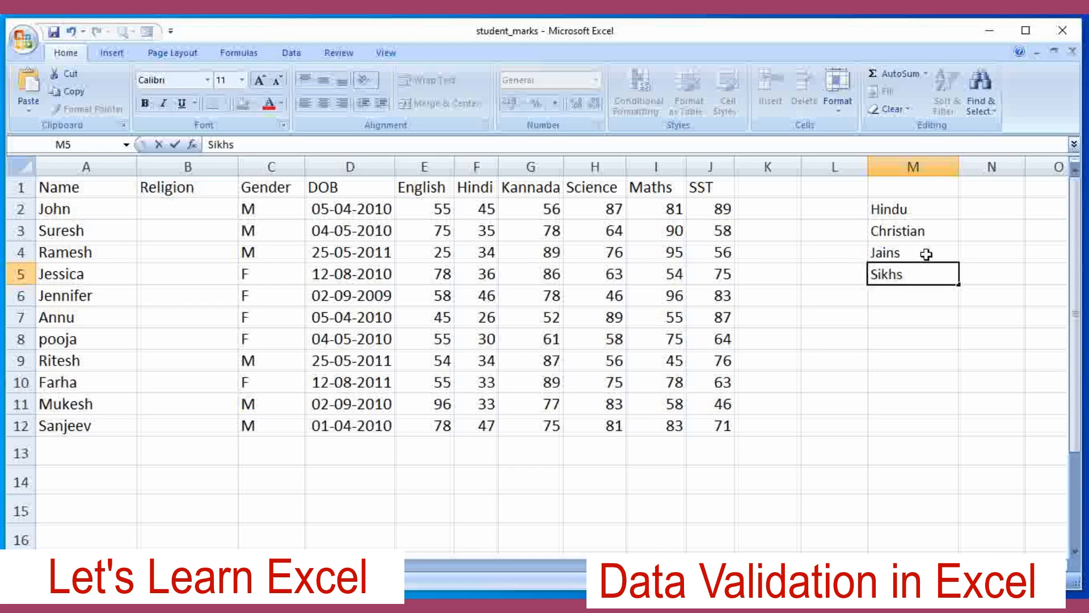
key("Return")
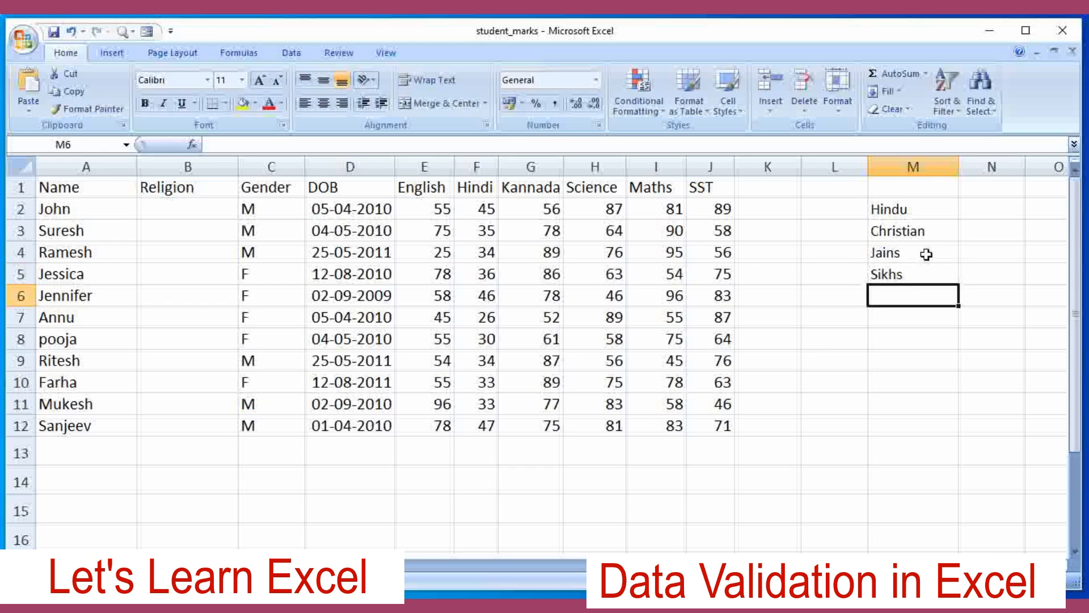
type("Muslims")
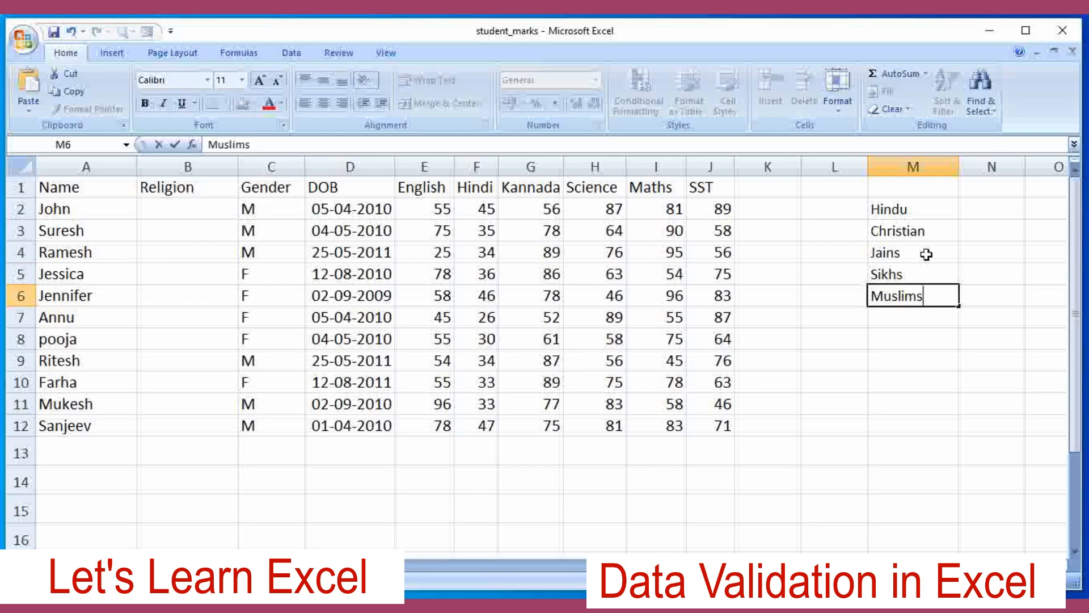
key("ctrl+Return")
key("Up")
key("Up")
key("Up")
key("Up")
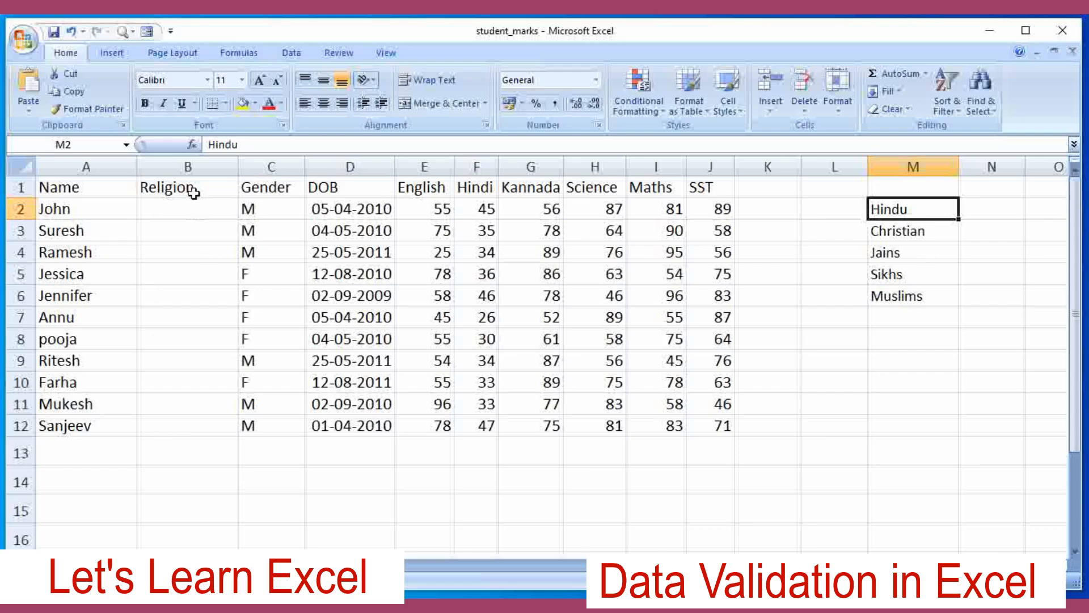
Open data validation for the whole Religion column and set the allowed values to List
left_click(193, 162)
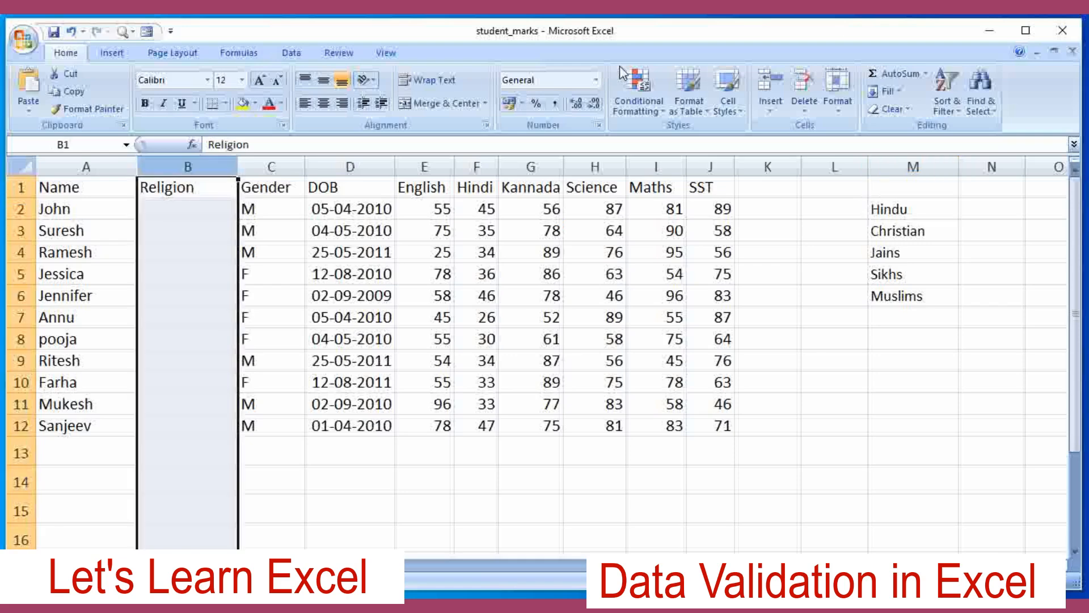
left_click(292, 53)
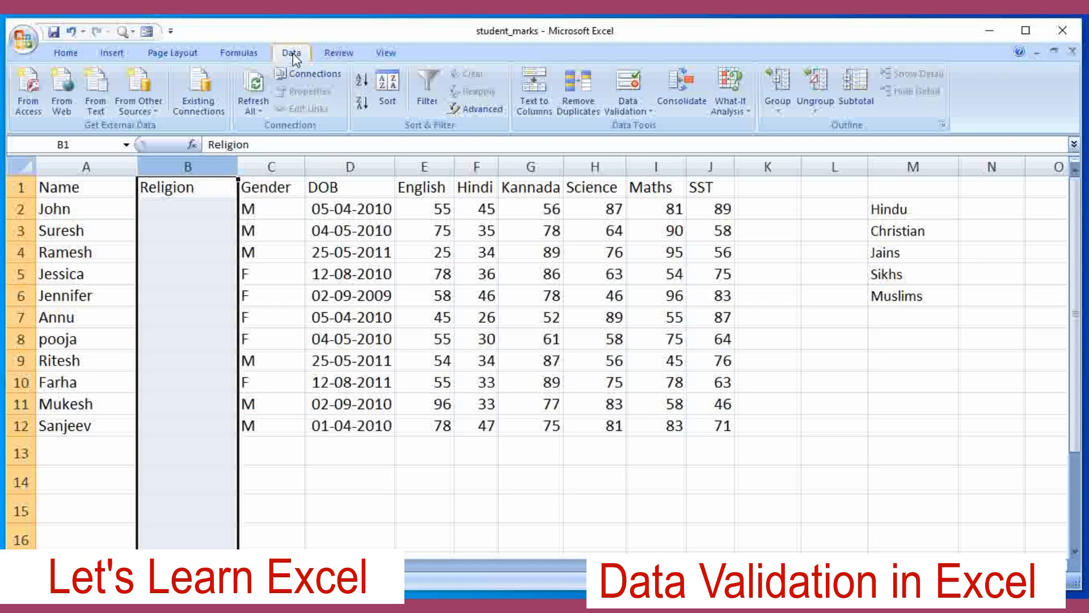
left_click(628, 112)
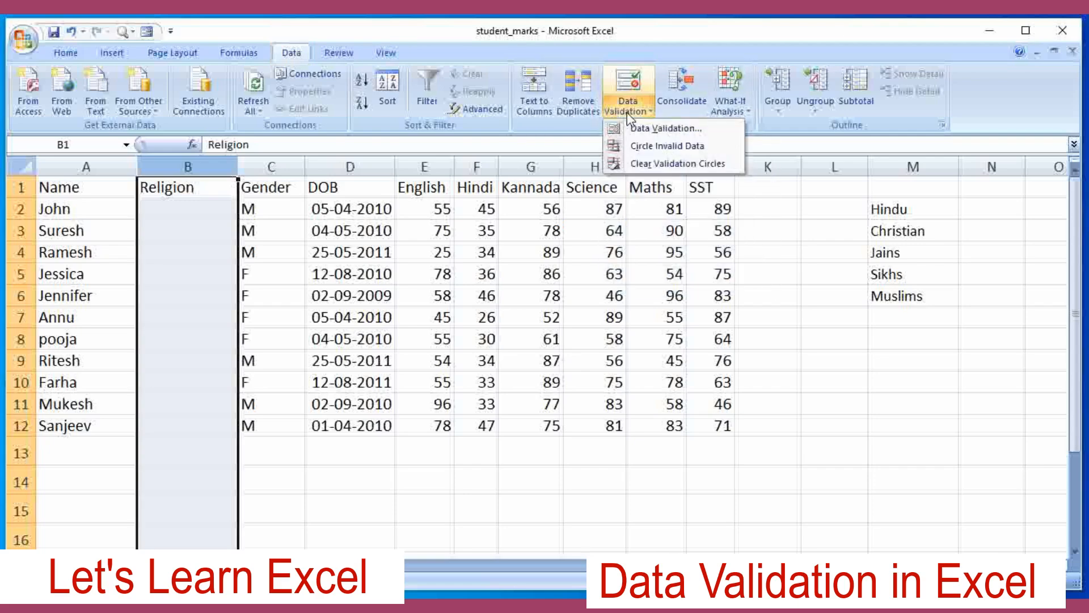
left_click(662, 129)
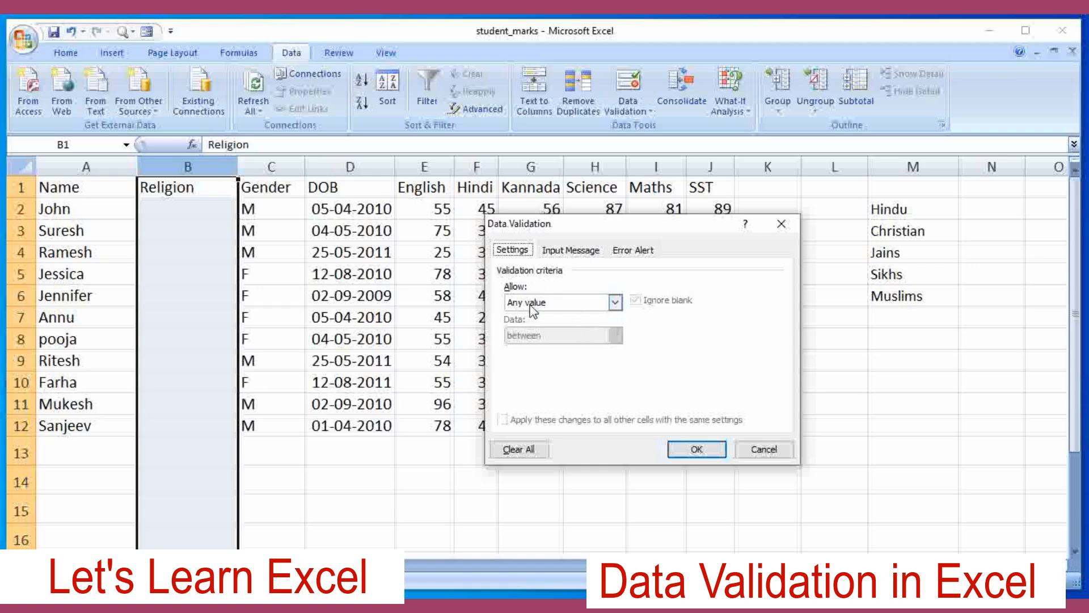
left_click(615, 303)
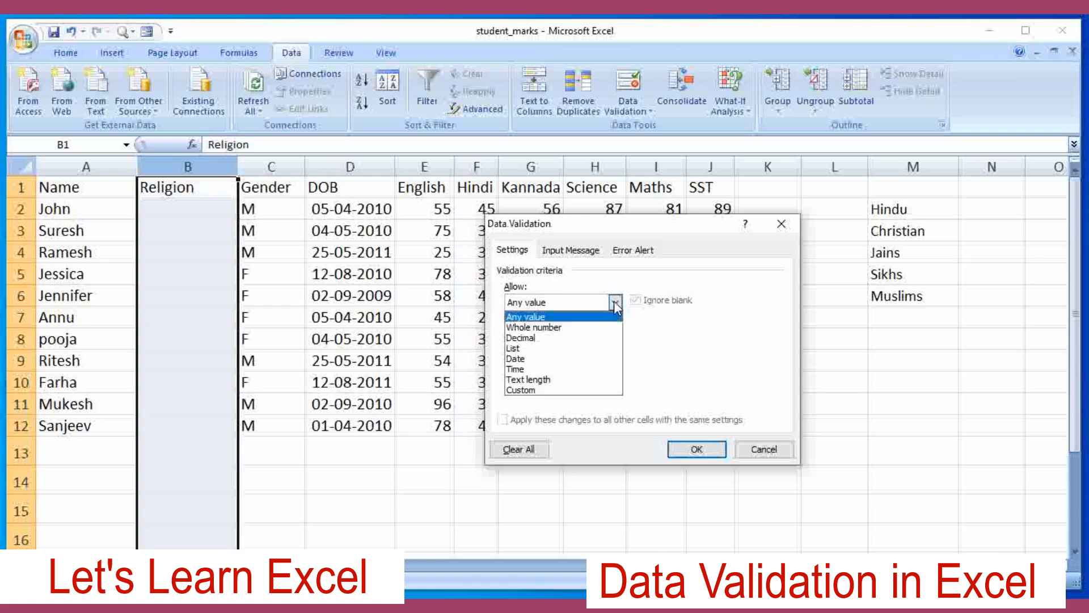
left_click(541, 349)
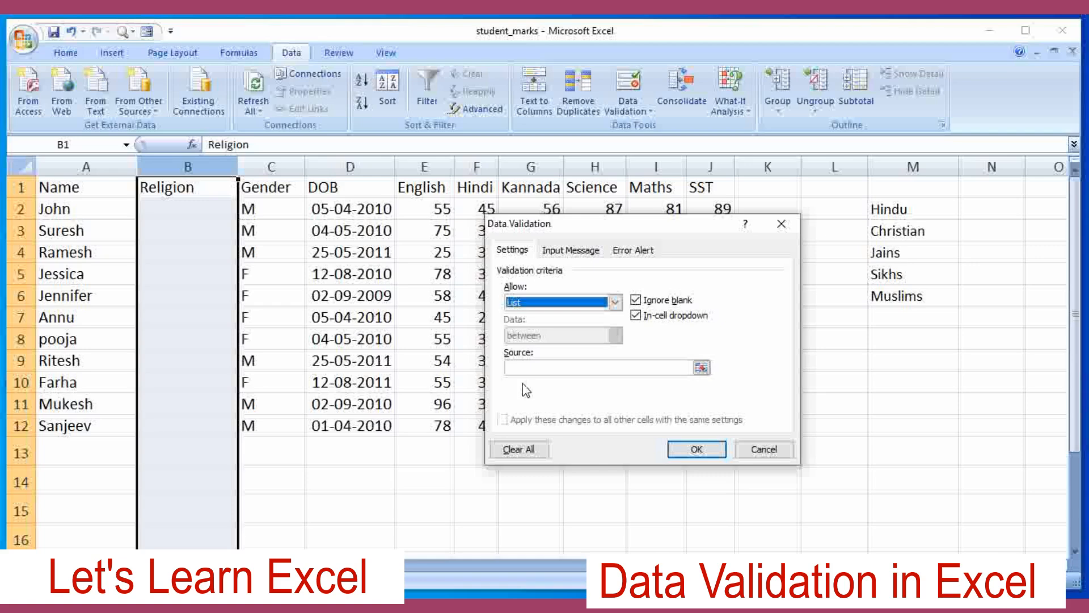
Set the list source to the religions in column M as =$M$2..$M$6 and apply the validation rule
left_click(702, 368)
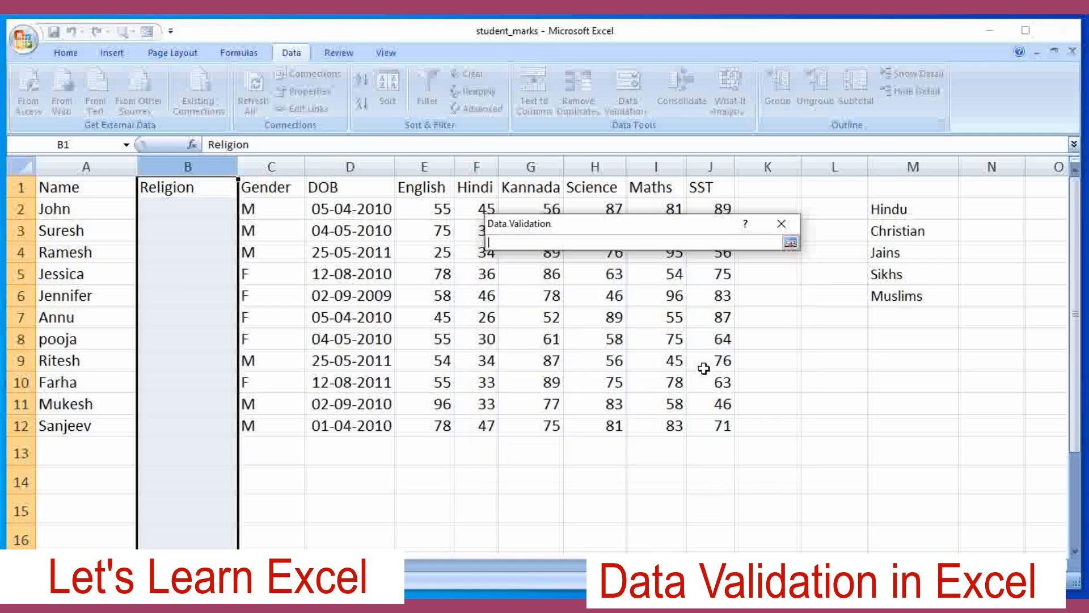
left_click(894, 214)
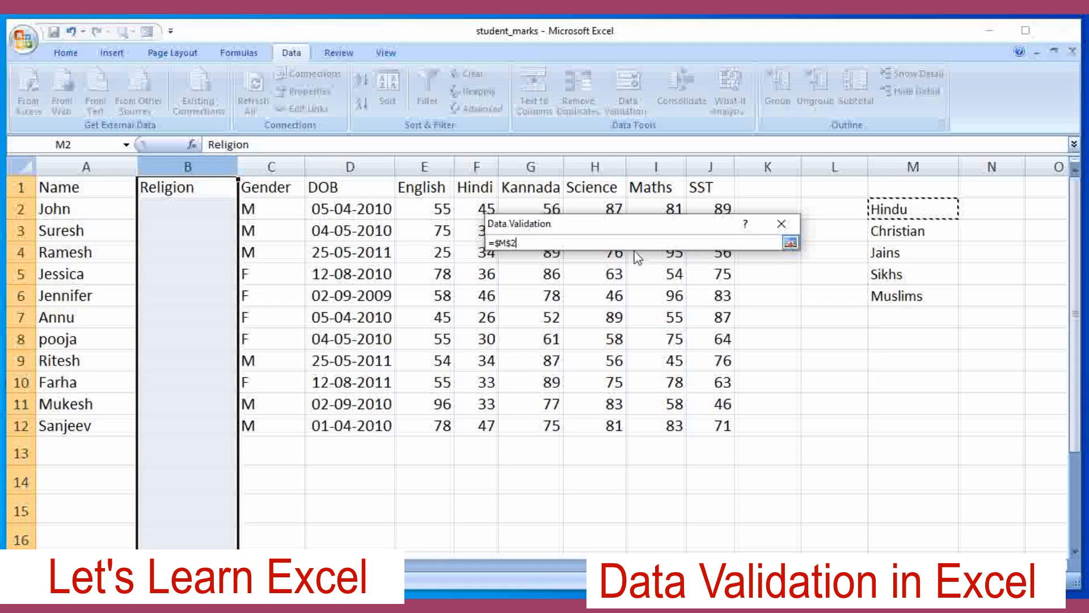
type(":$M$2.")
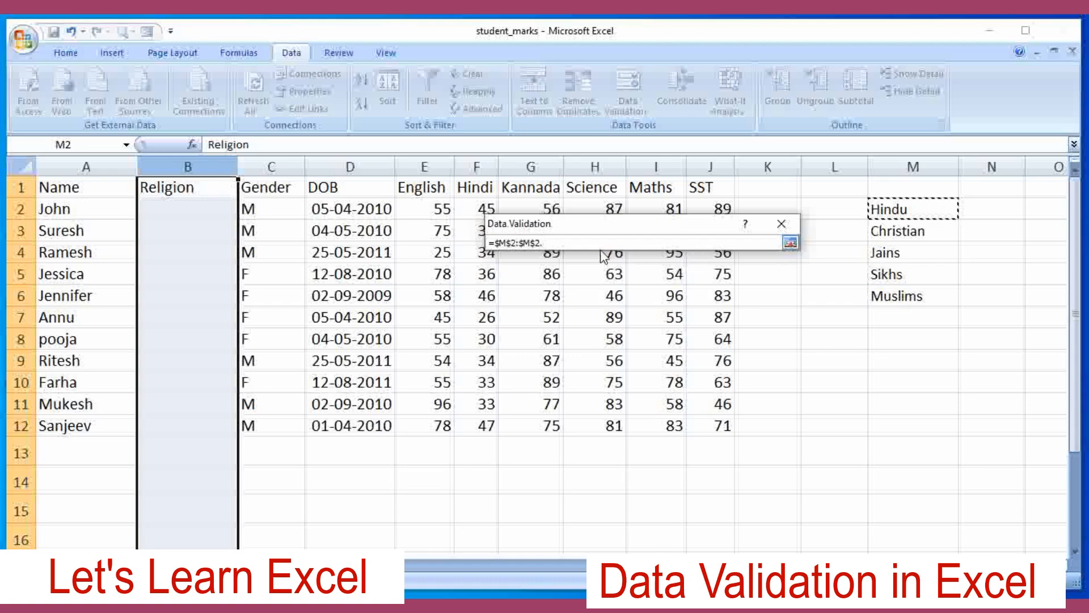
key("BackSpace")
left_click(905, 296)
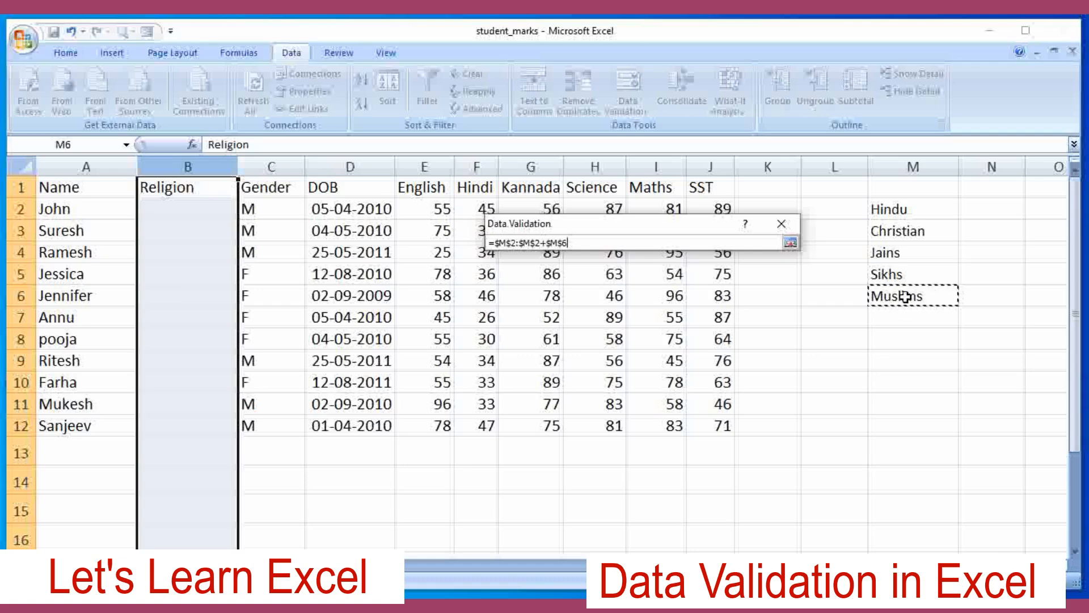
key("BackSpace")
key("BackSpace")
key("BackSpace")
key("BackSpace")
key("BackSpace")
key("BackSpace")
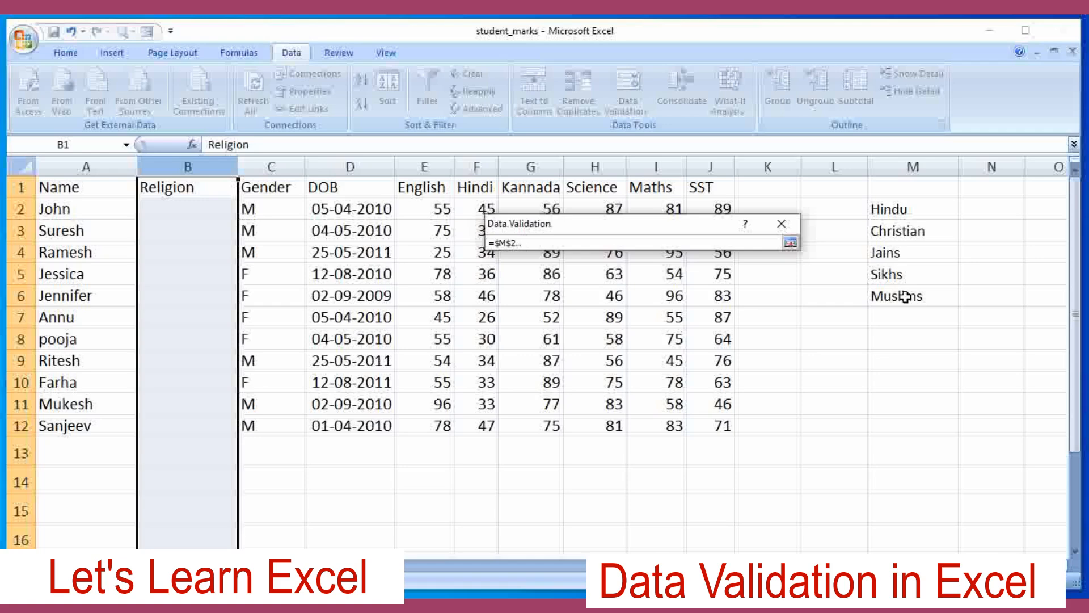
left_click(906, 299)
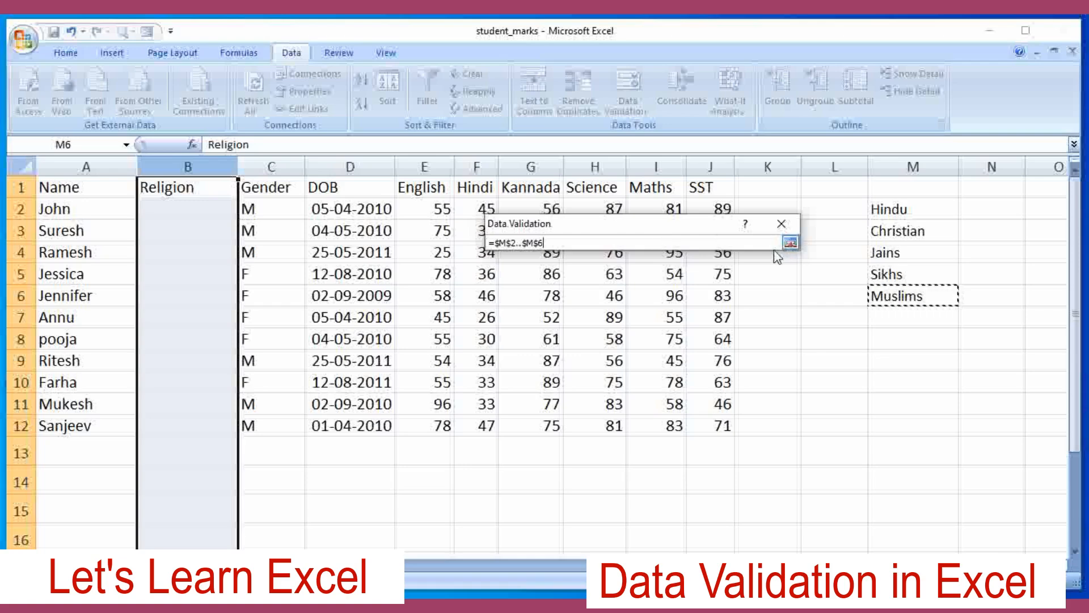
key("Return")
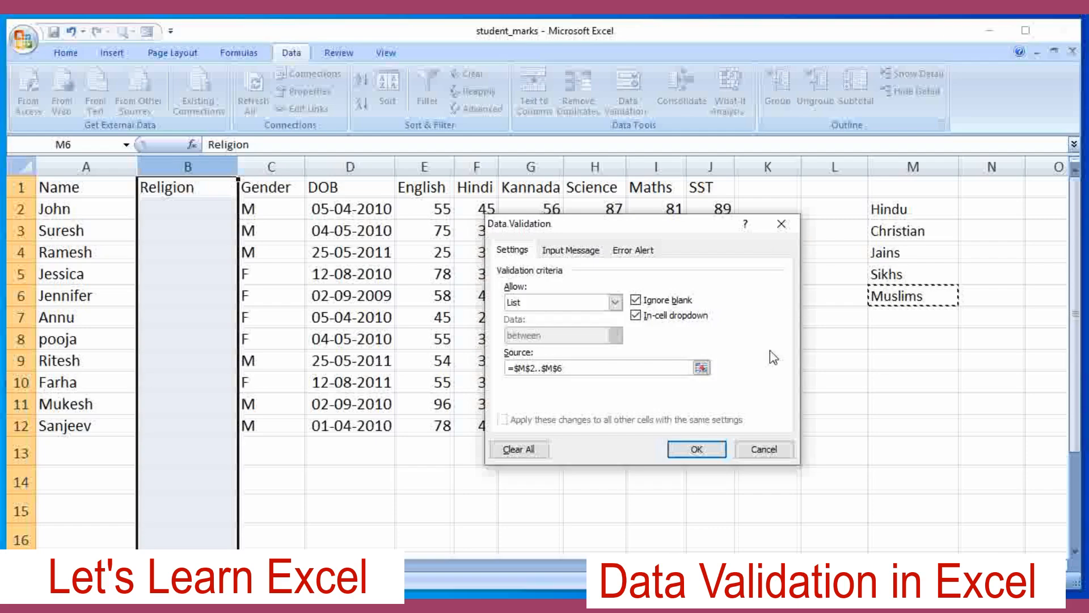
left_click(706, 450)
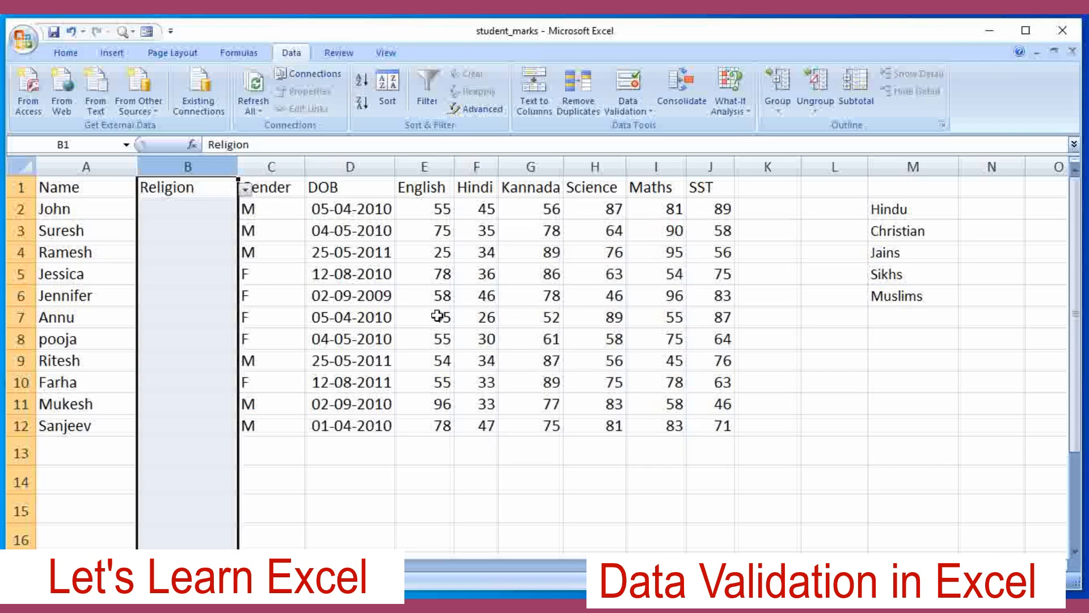
Choose Christian for cell B2 and Hindu for cell B3 from the Religion column's validation list
left_click(182, 213)
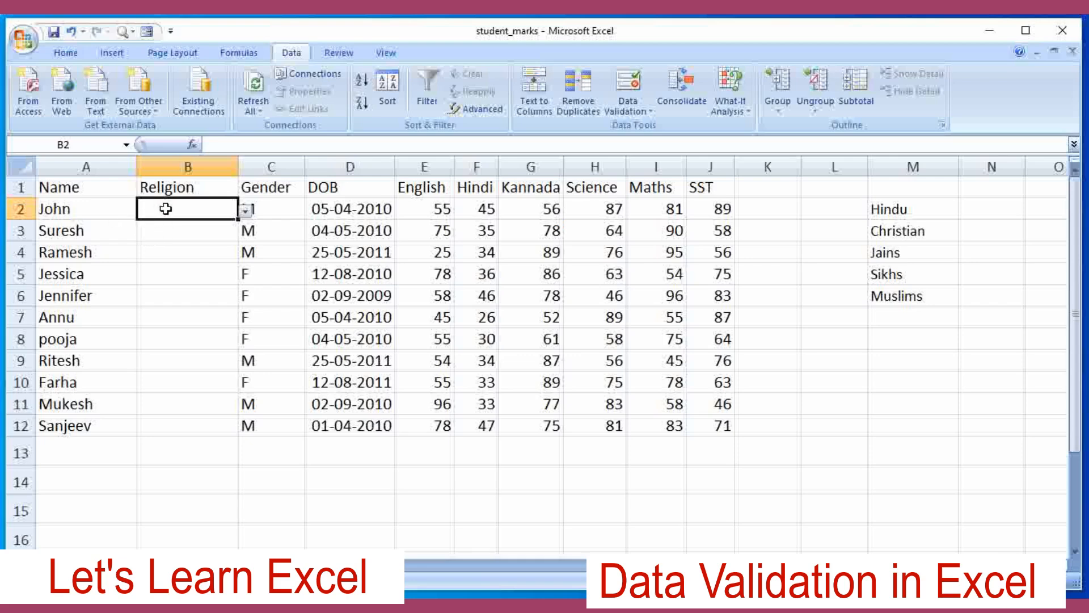
left_click(246, 209)
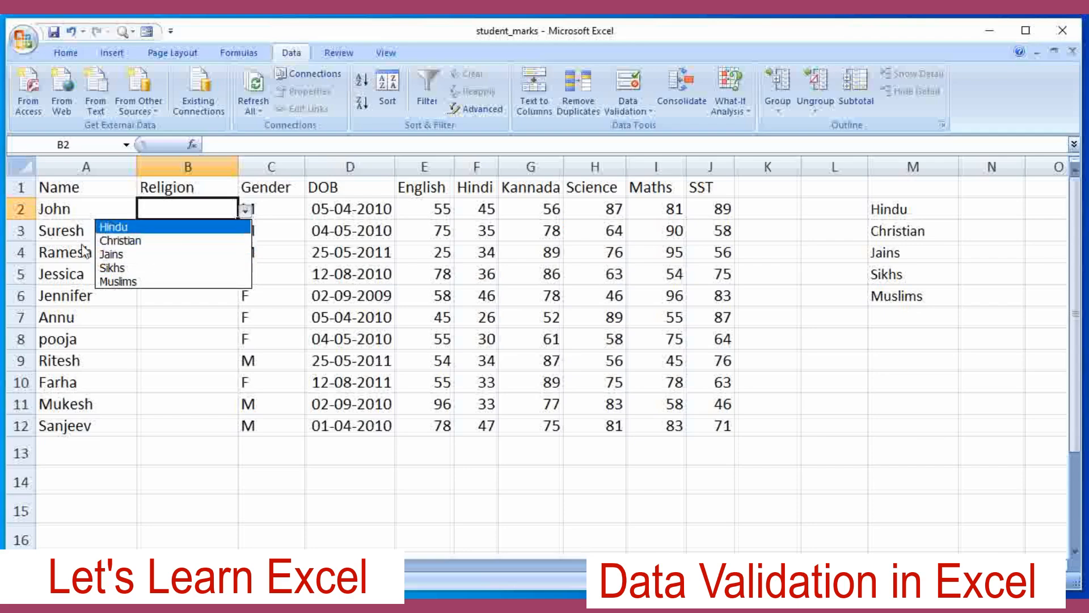
left_click(110, 241)
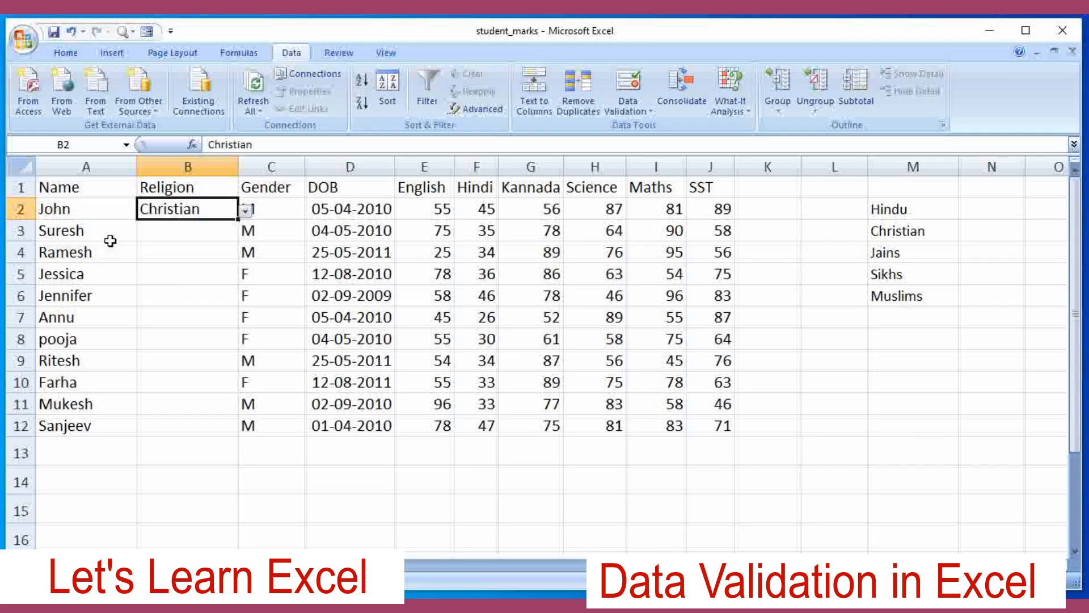
left_click(215, 236)
left_click(246, 233)
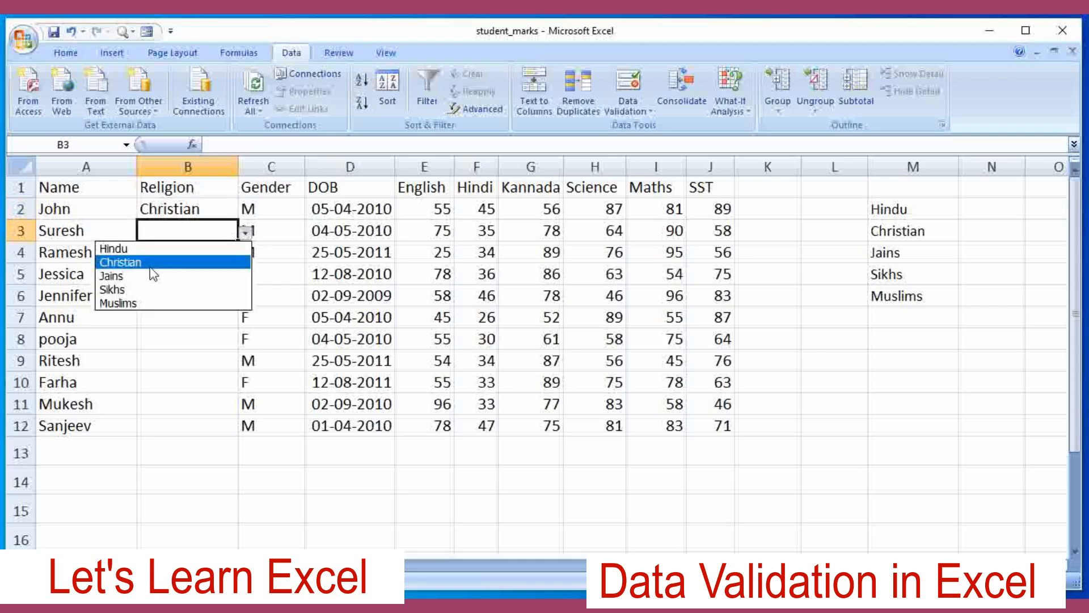
left_click(145, 253)
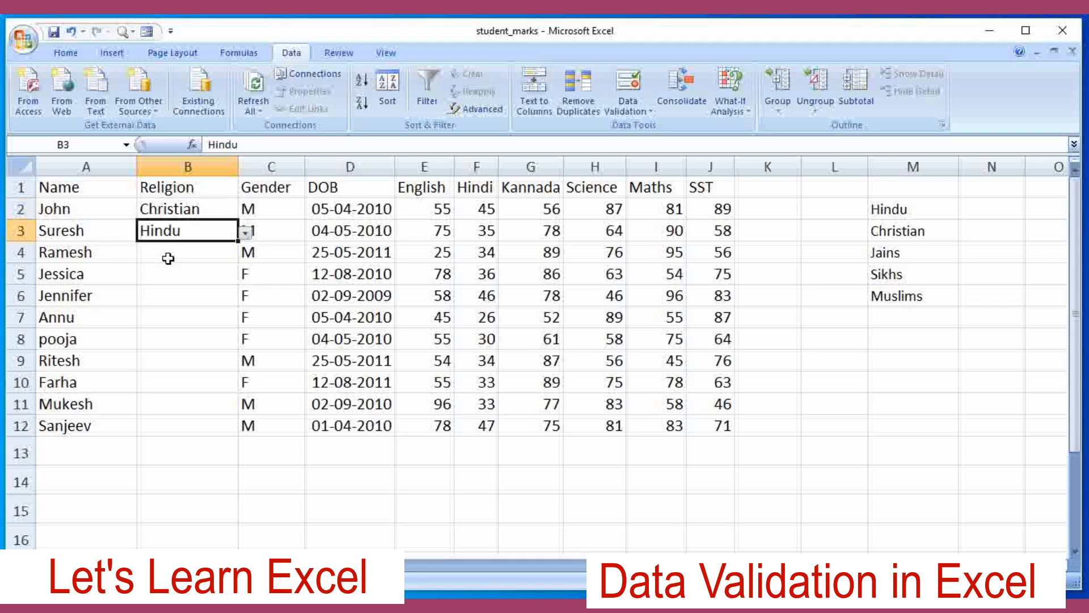
Choose Hindu for cell B4 and Christian for cell B5 from the Religion column's validation list
left_click(168, 256)
left_click(245, 256)
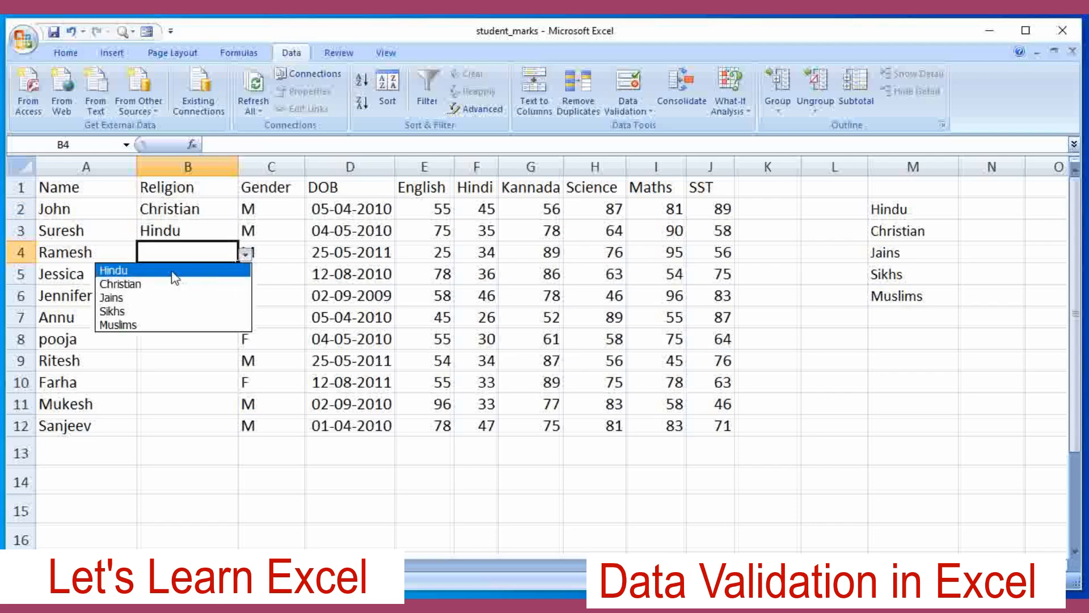
left_click(174, 273)
left_click(204, 278)
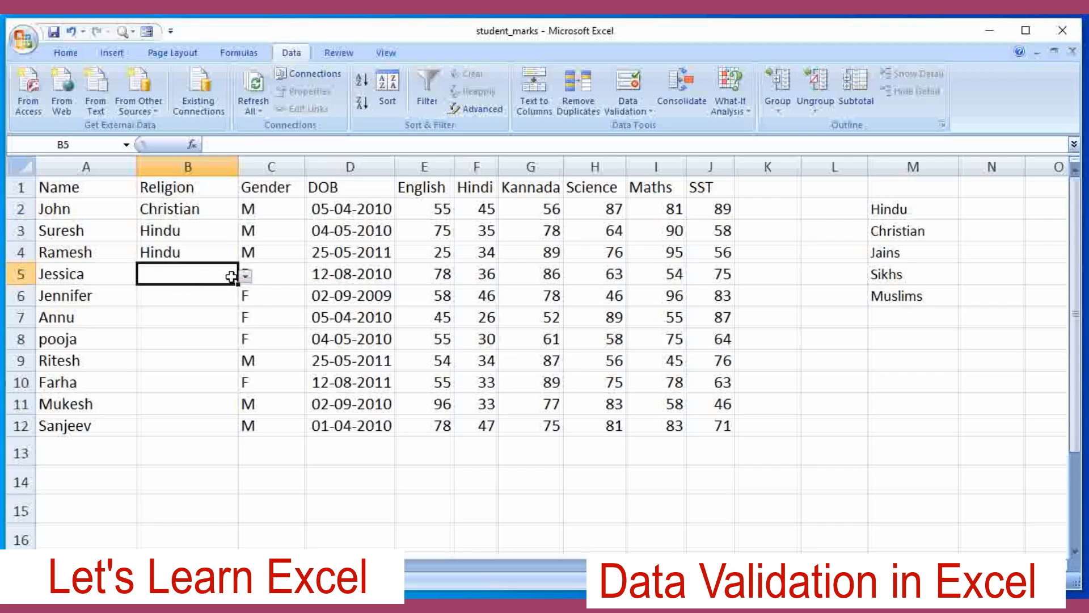
left_click(245, 276)
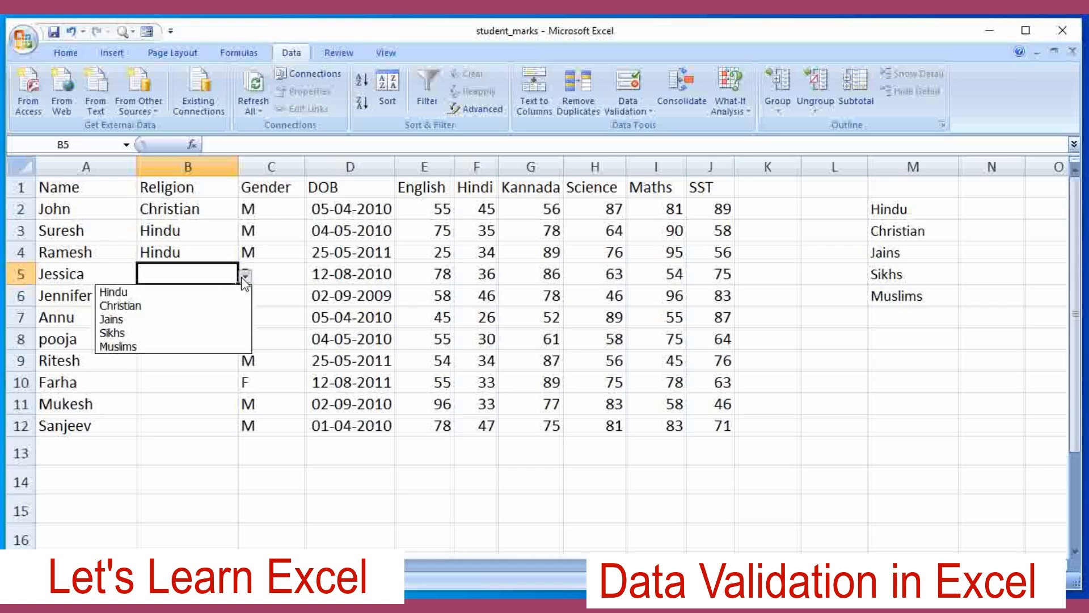
left_click(175, 307)
Choose Christian for cell B6 and Hindu for cell B7 from the Religion column's validation list
left_click(175, 300)
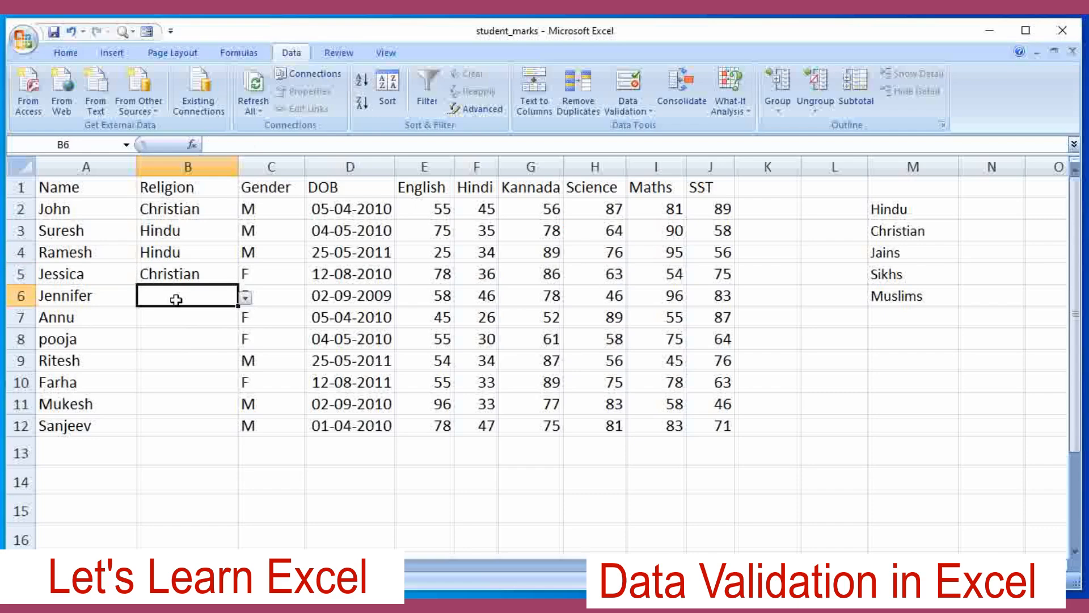
left_click(246, 297)
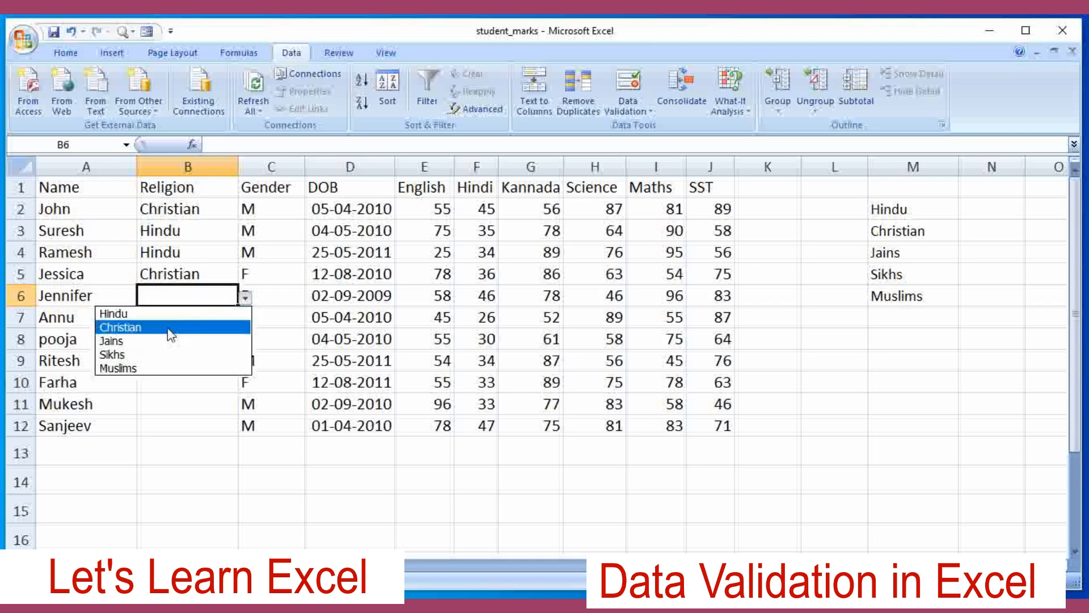
left_click(169, 328)
left_click(226, 318)
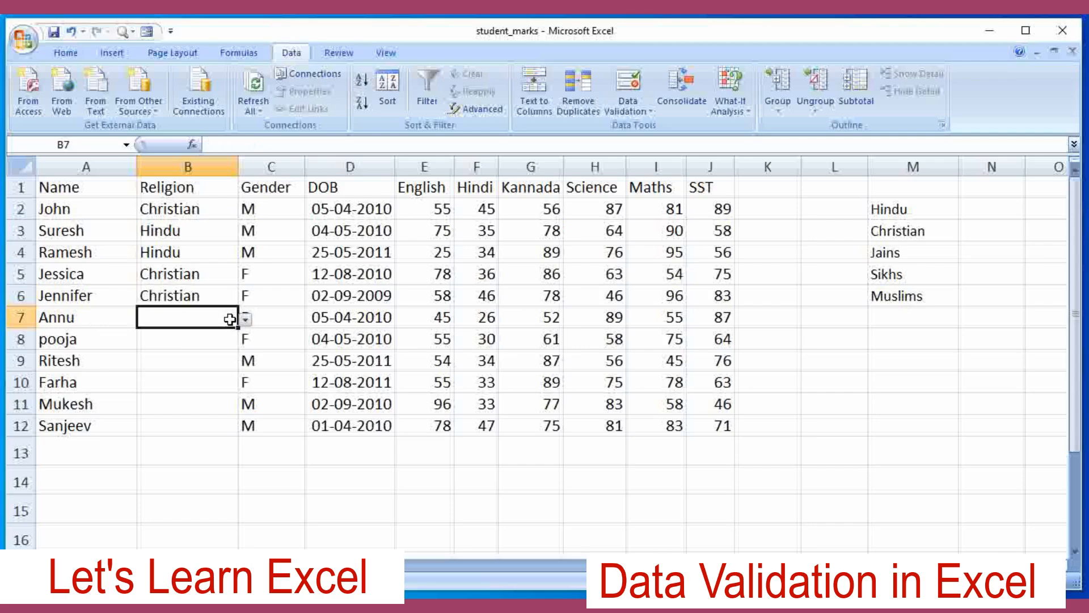
left_click(244, 318)
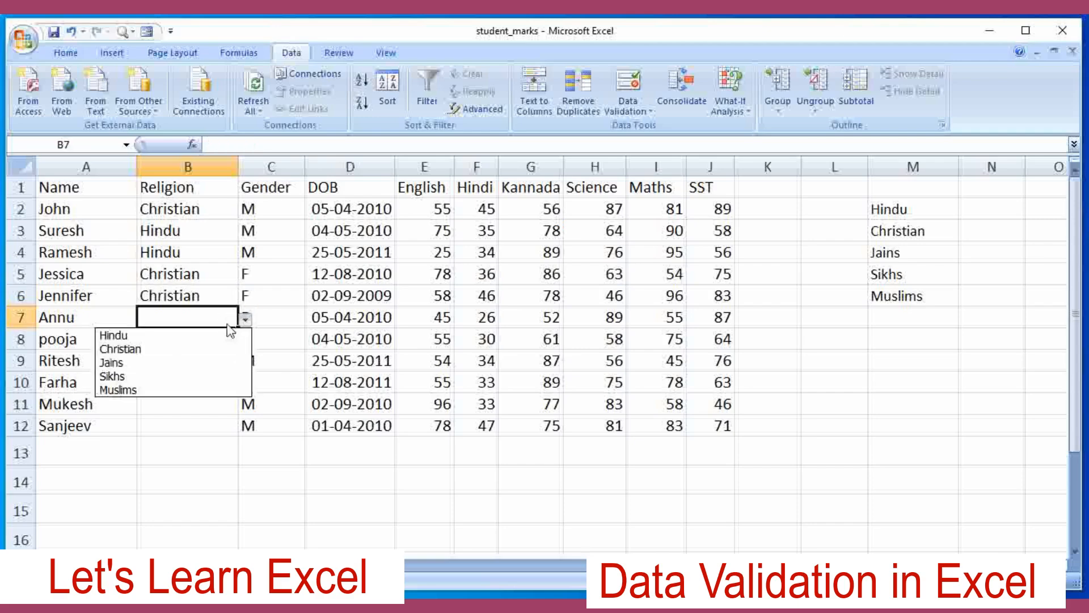
left_click(174, 338)
Fill the Religion cells B8 and B9 with Jains, picked from the validation list
left_click(174, 339)
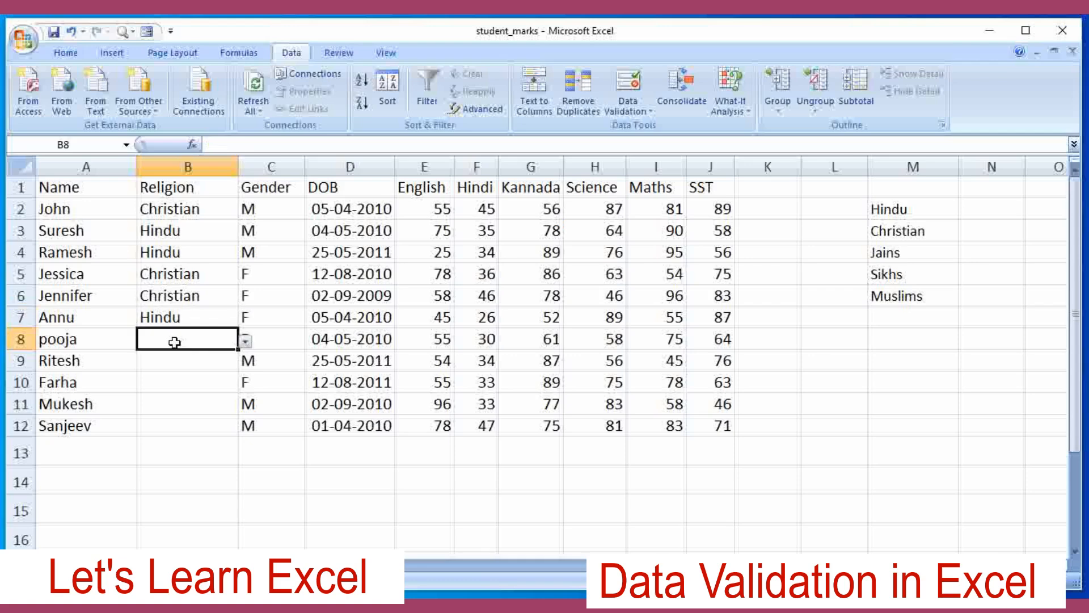
left_click(244, 341)
left_click(151, 384)
left_click(202, 360)
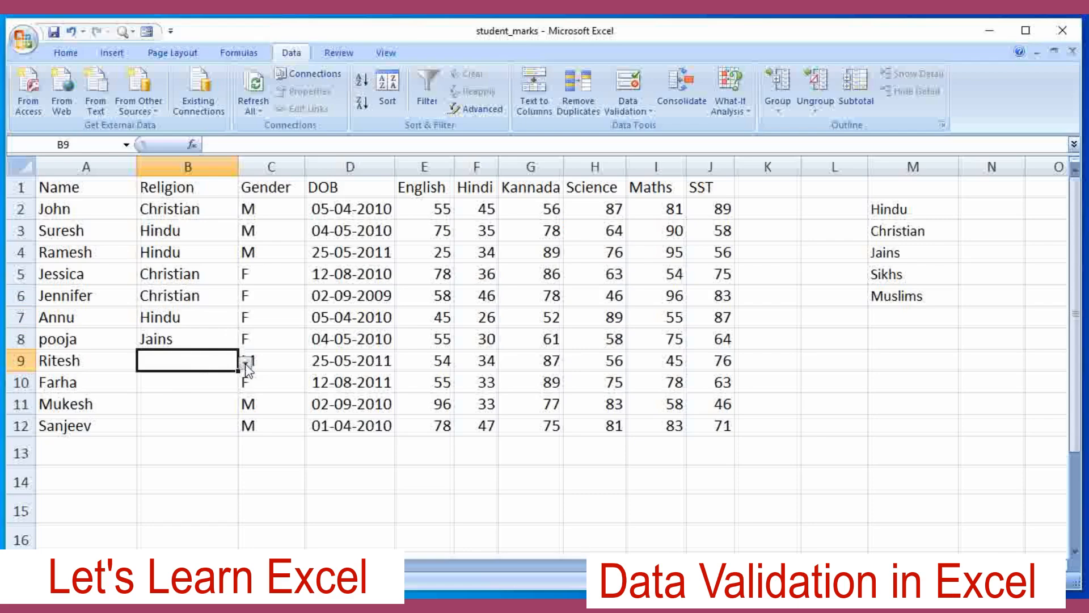
left_click(244, 363)
left_click(175, 406)
Choose Muslims for cell B10 and Hindu for cell B11 from the Religion column's validation list
left_click(225, 386)
left_click(244, 386)
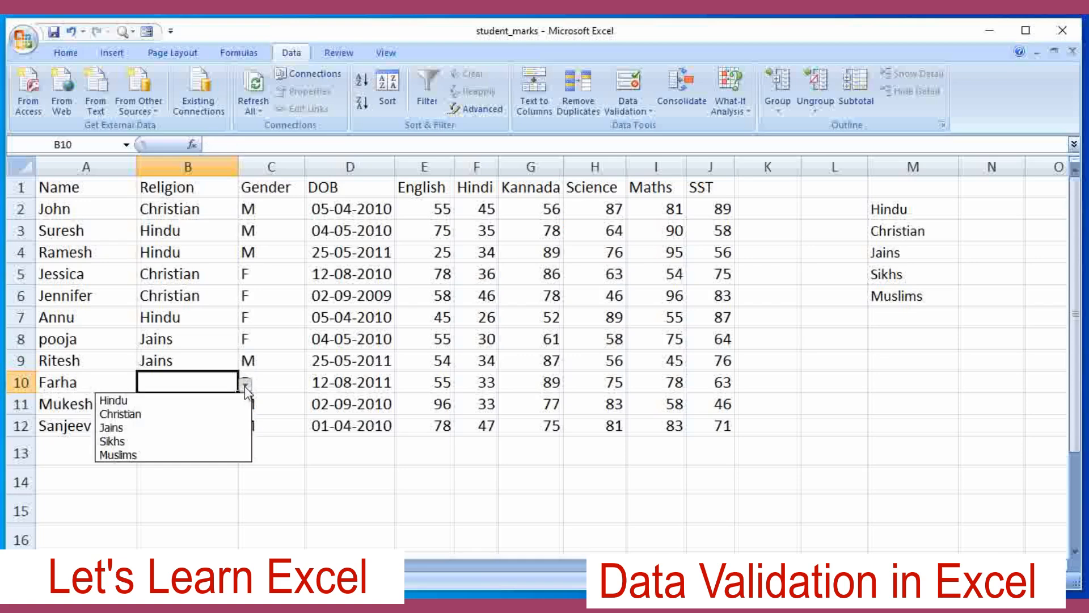
left_click(170, 455)
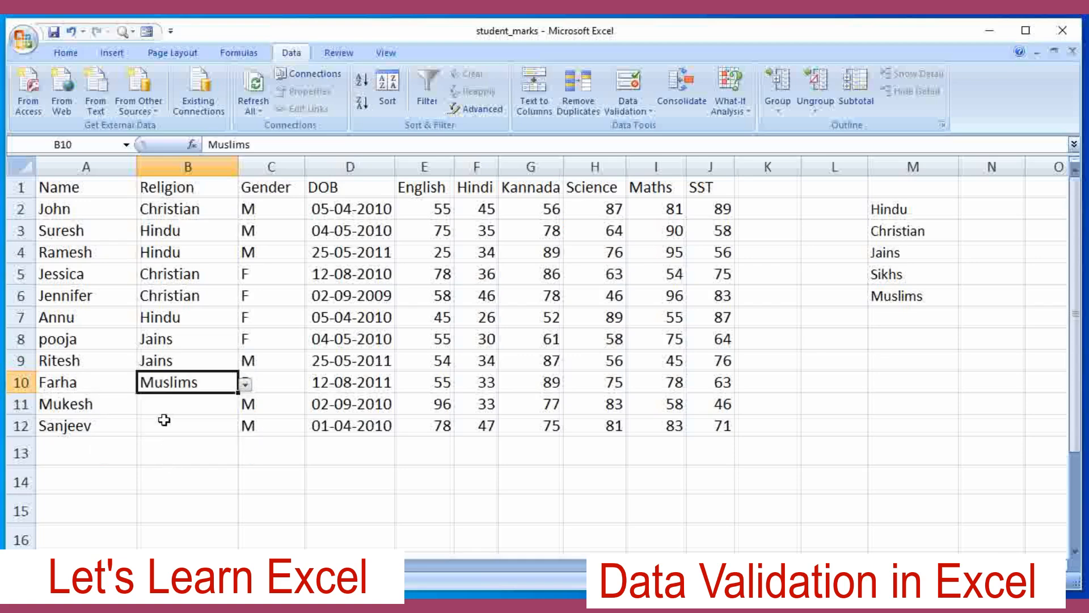
left_click(166, 407)
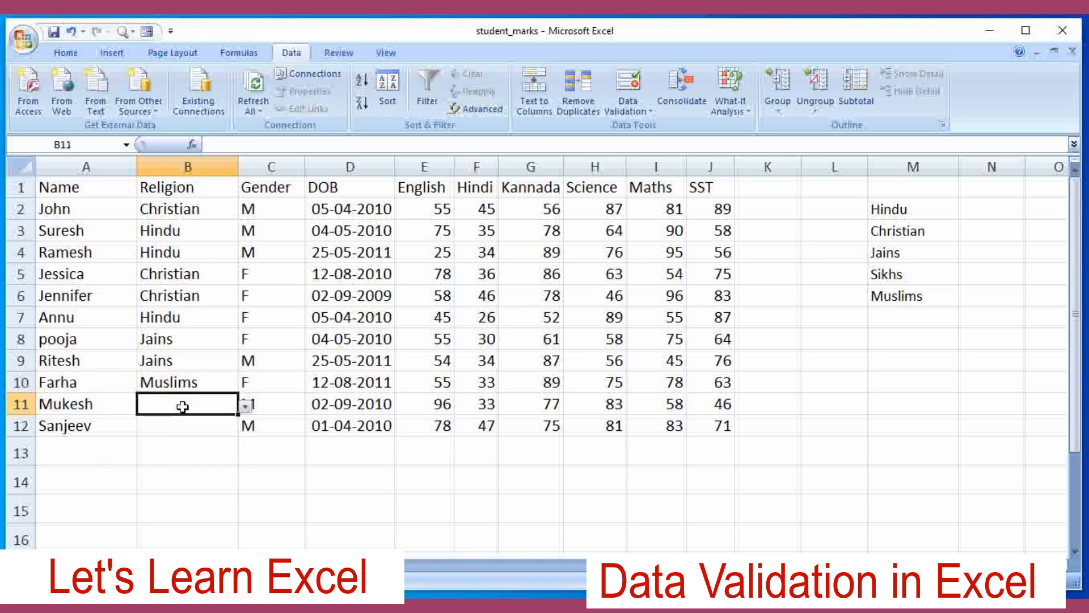
left_click(244, 406)
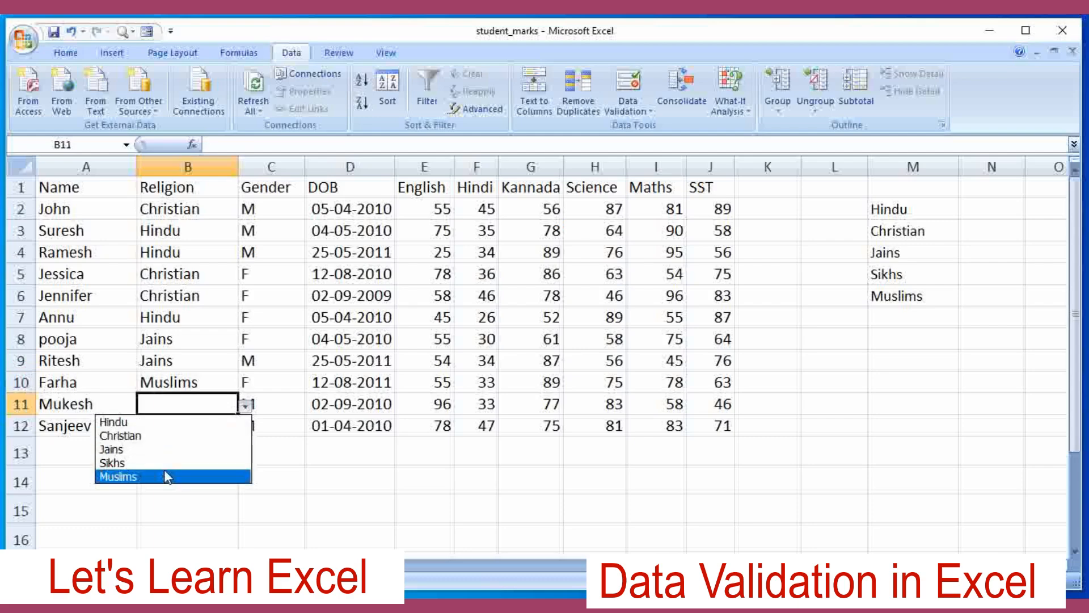
left_click(170, 422)
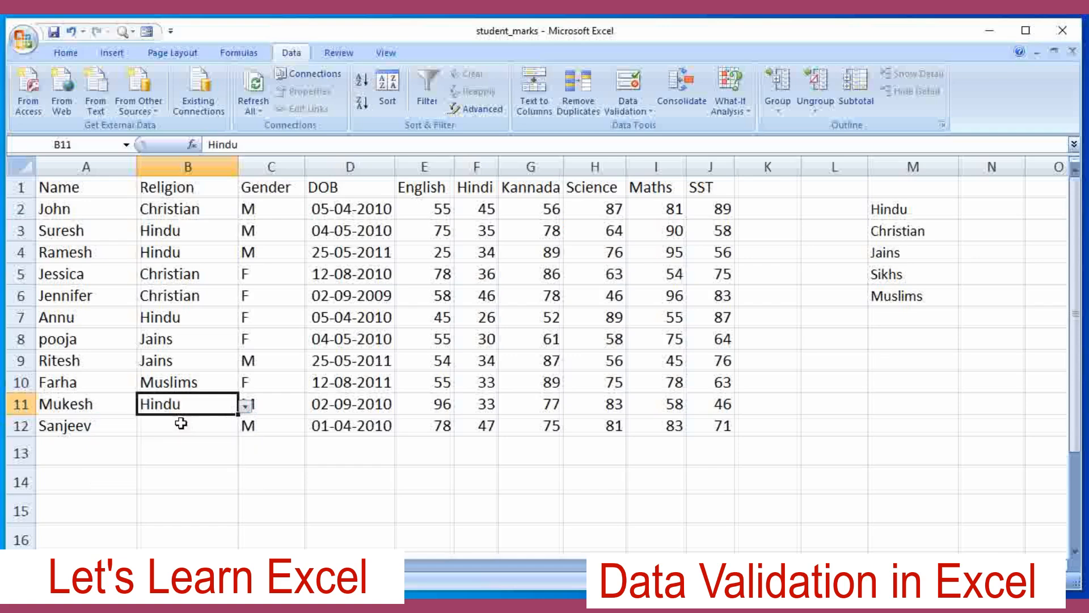
Choose Hindu from the validation list for the last student's Religion cell B12, and return to cell B11
left_click(234, 424)
left_click(245, 427)
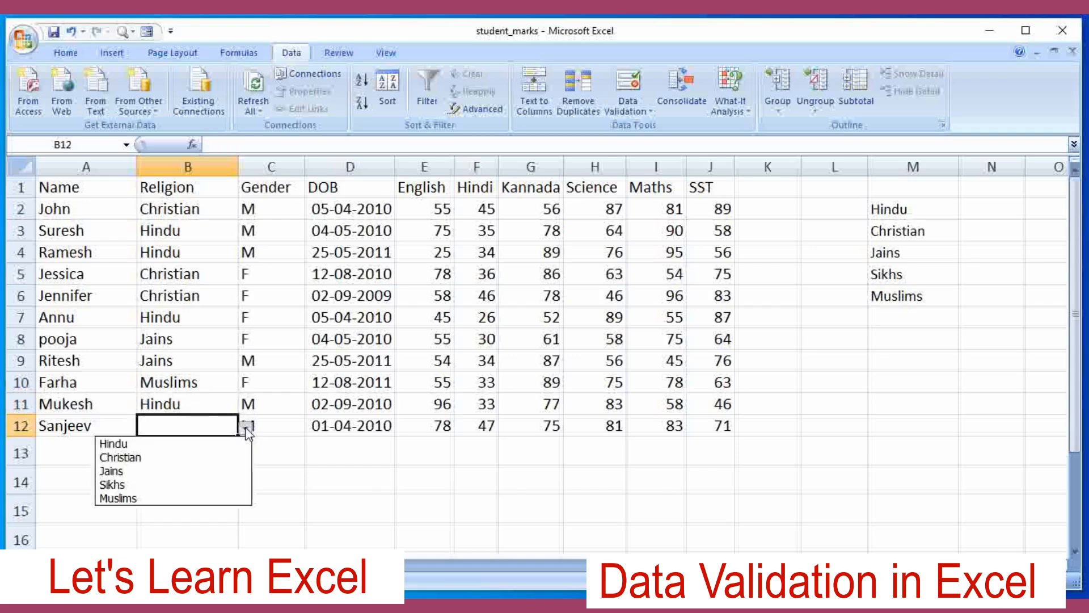
left_click(160, 443)
left_click(193, 403)
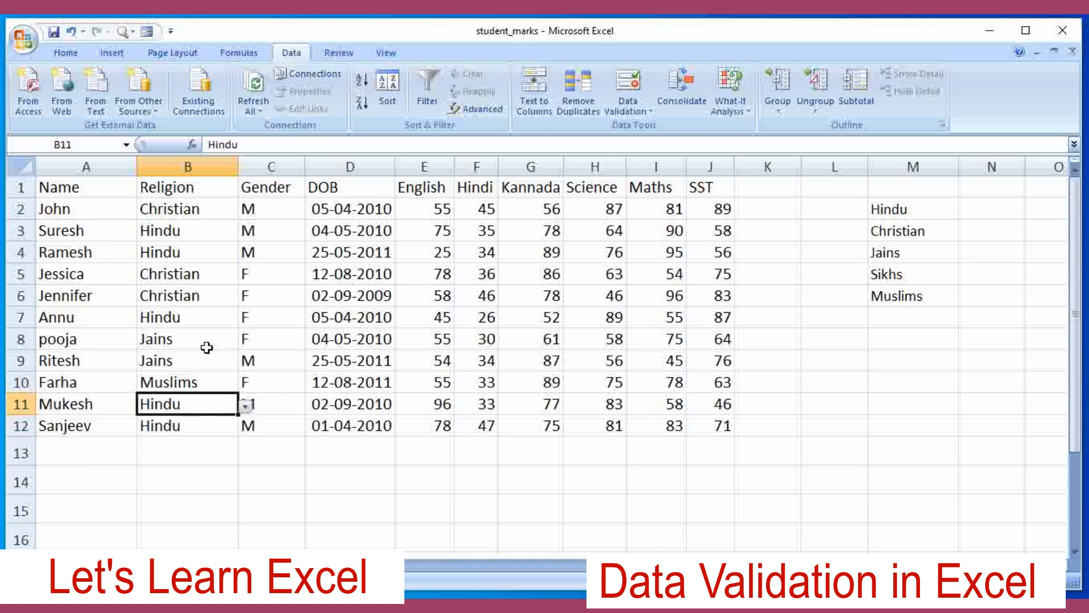